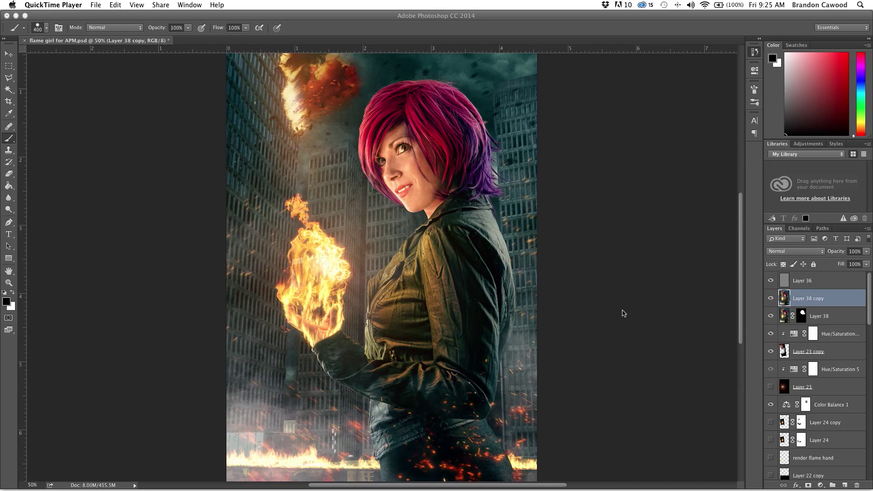
- Hide Layer 38 copy and Layer 38 so the composite shows without the finished flame effects
click(292, 105)
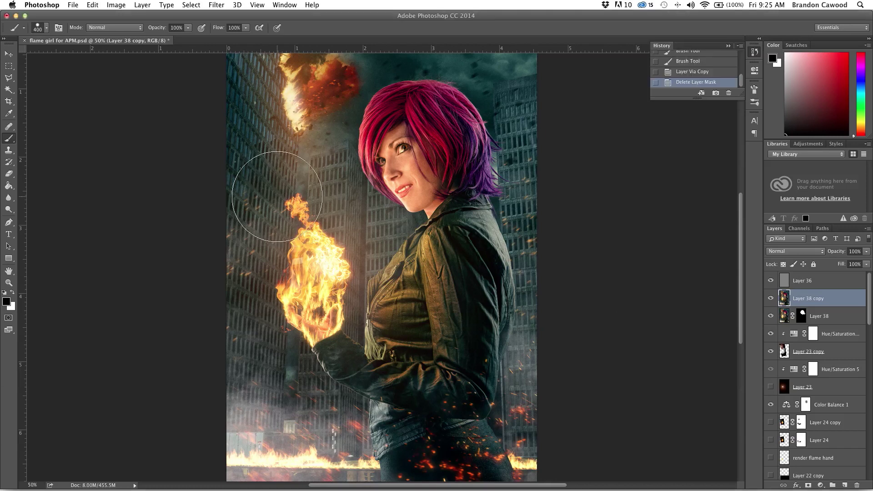
key(v)
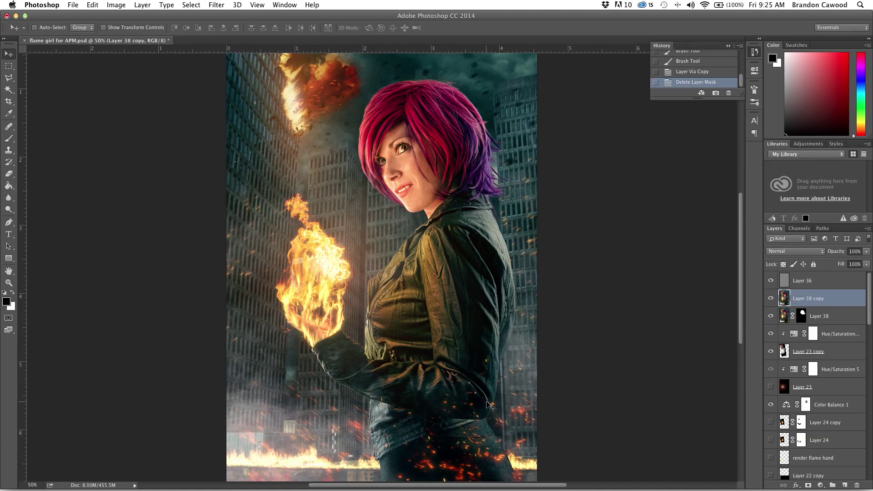
click(770, 298)
click(770, 316)
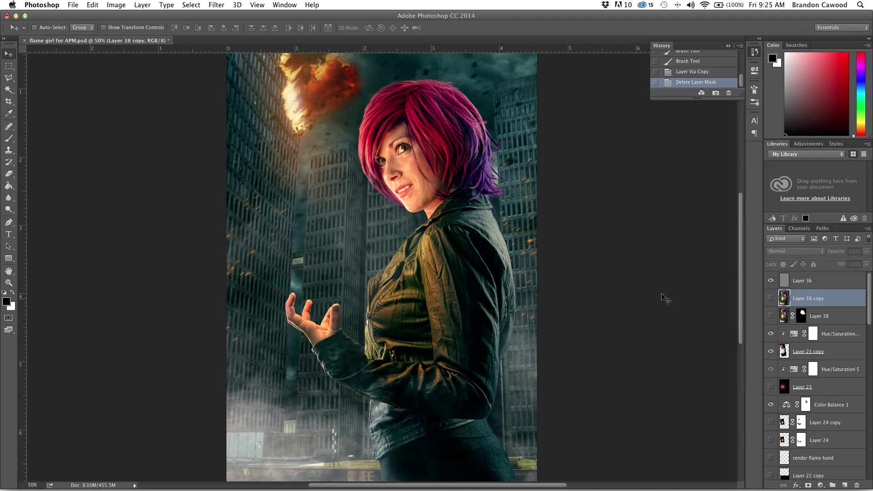
- Add a new empty layer directly above Group 6 copy, near the bottom of the layer stack
scroll(664, 297, down, 10)
scroll(773, 317, down, 15)
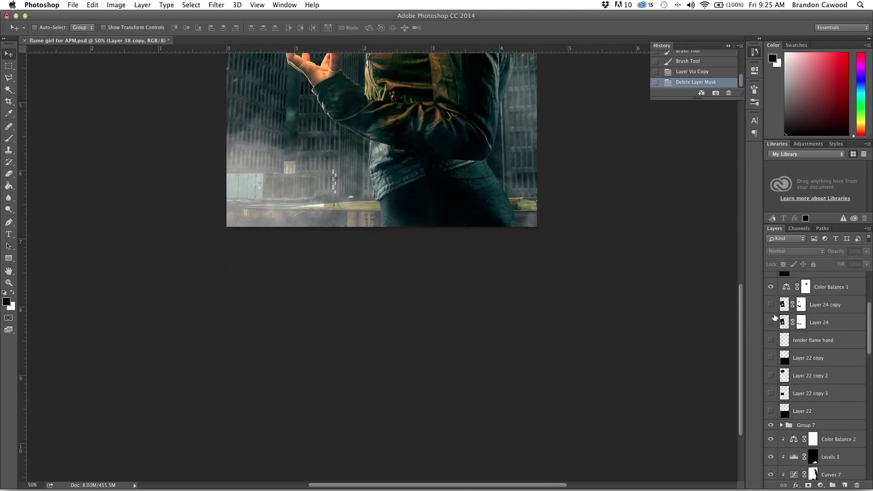
click(825, 461)
click(845, 486)
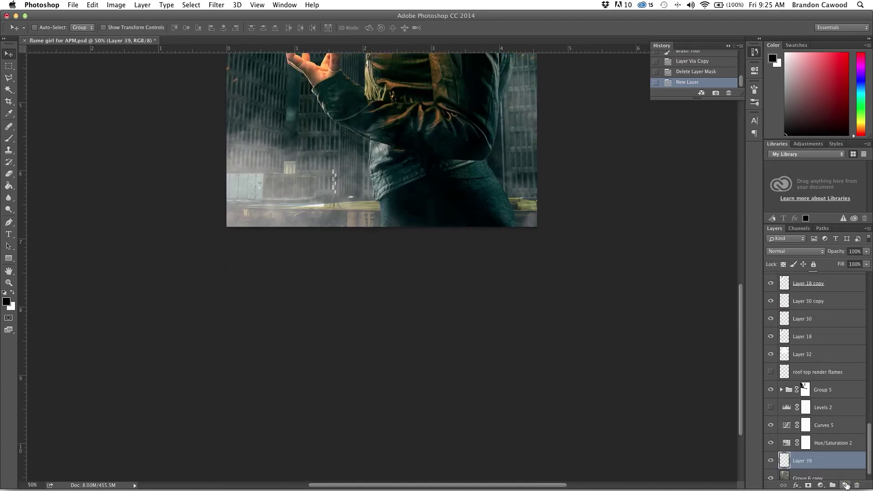
- Activate the Pen tool in Path mode and hide the woman's Group 4 layer to uncover the rooftop
scroll(349, 348, up, 3)
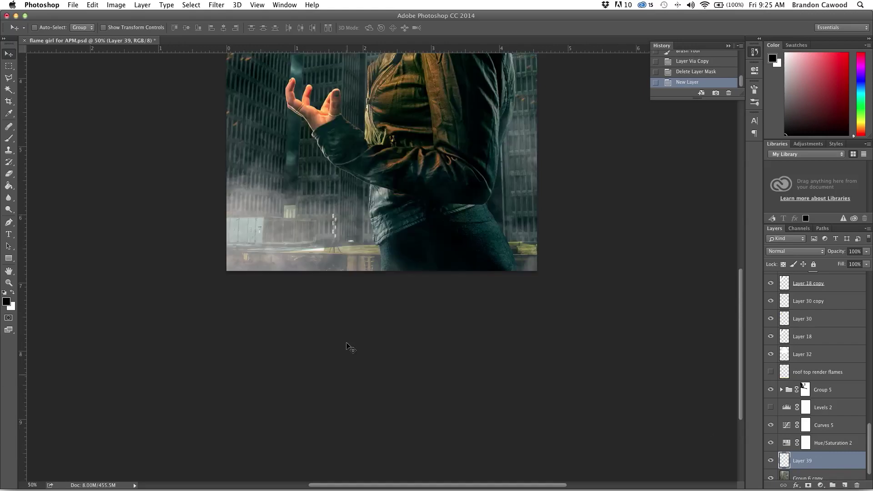
key(p)
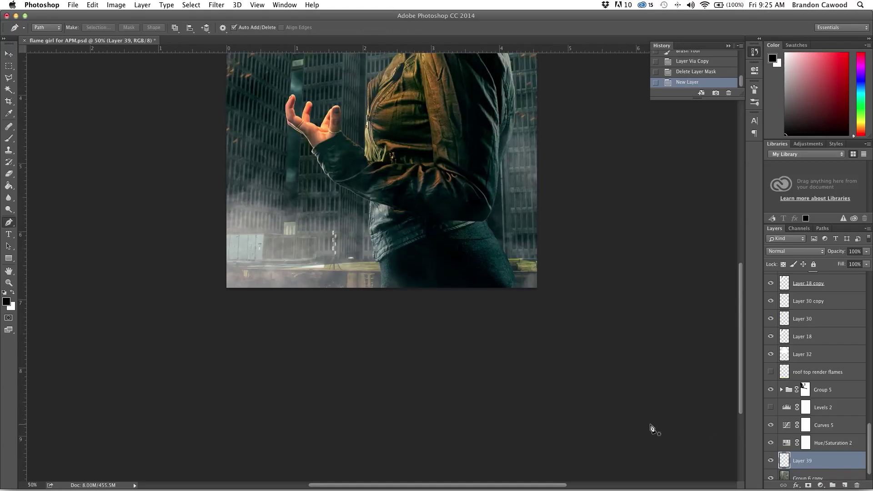
scroll(774, 412, up, 3)
scroll(774, 412, up, 8)
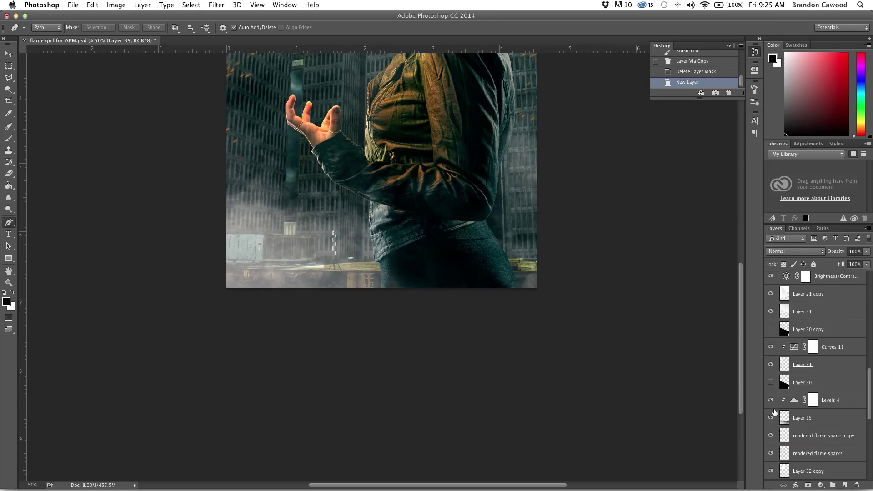
scroll(774, 413, up, 2)
click(771, 295)
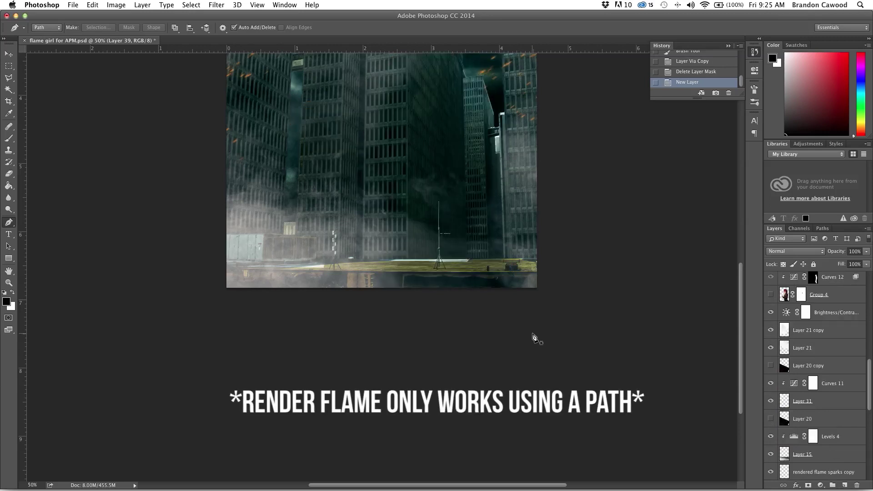
- Draw an open work path with the Pen tool along the rear rooftop edge toward the image's left side, placing five anchor points
scroll(533, 335, up, 1)
key(super+plus)
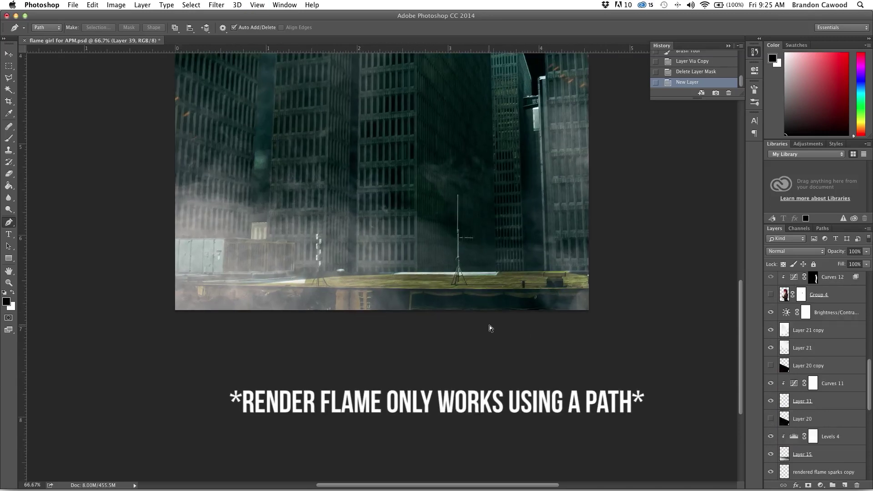
key(super+plus)
key(super+plus)
key(super+plus)
key(super+plus)
key(super+plus)
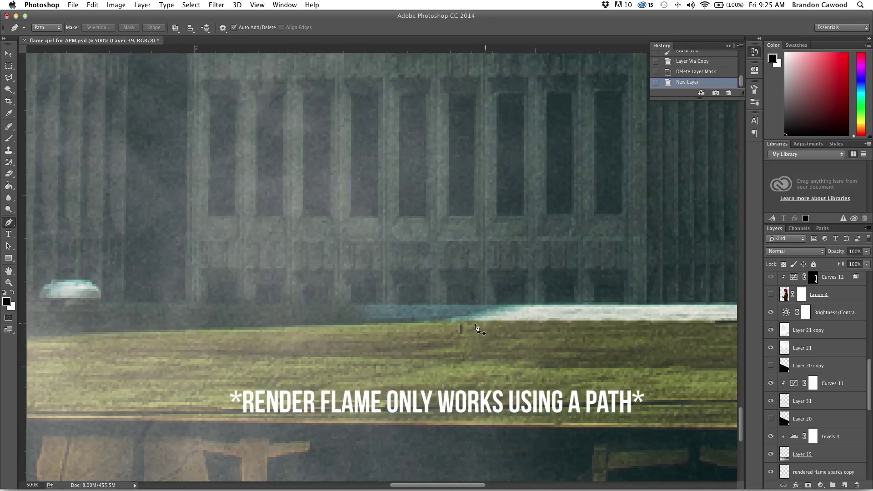
scroll(402, 322, left, 15)
scroll(402, 322, down, 1)
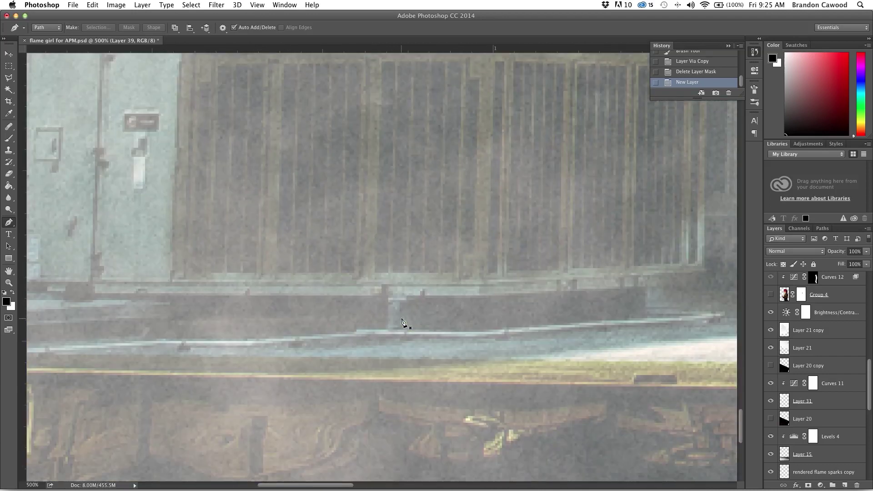
click(718, 316)
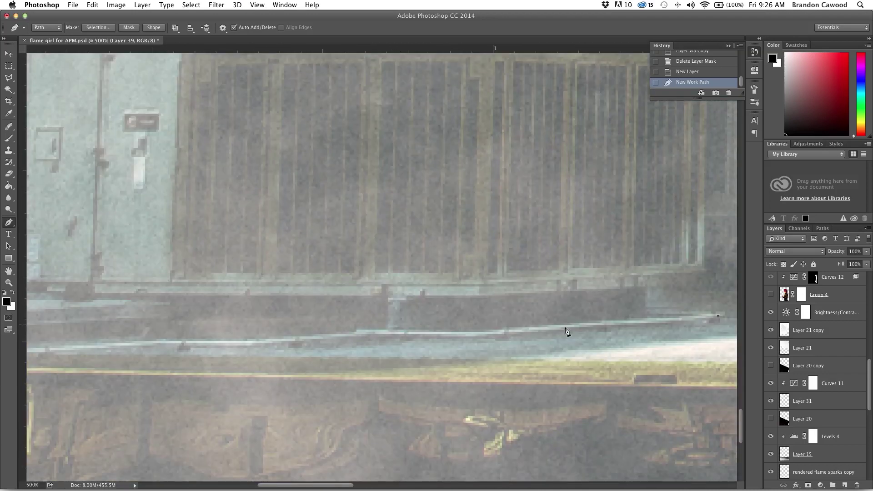
click(504, 337)
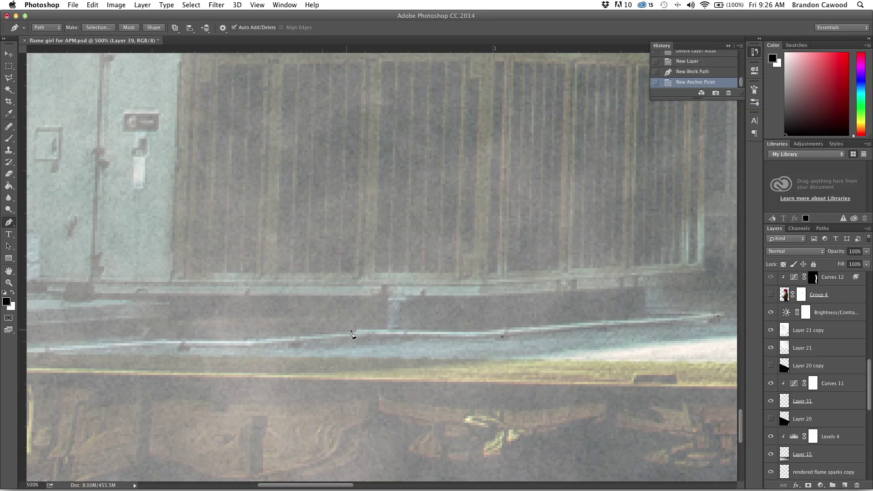
click(365, 331)
scroll(357, 330, left, 10)
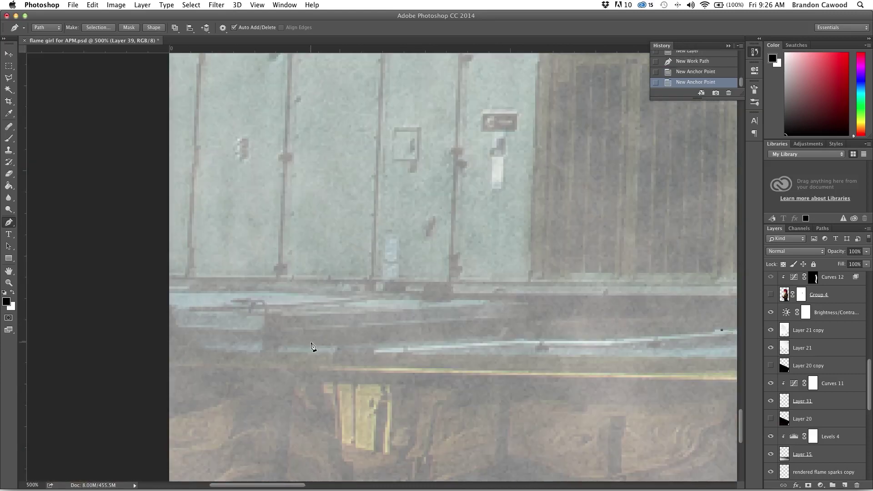
click(282, 344)
click(267, 355)
- Extend the work path back along the rooftop's front ledge to just beyond the right edge of the image
scroll(273, 366, right, 20)
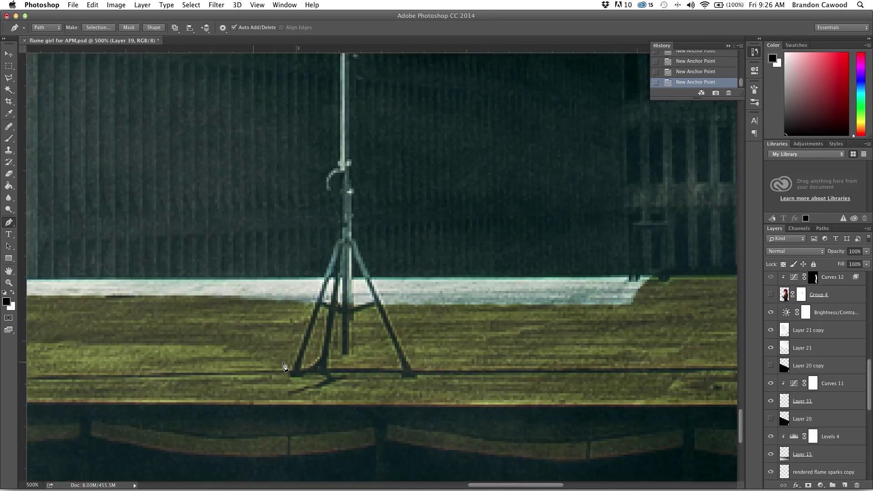
scroll(283, 366, right, 20)
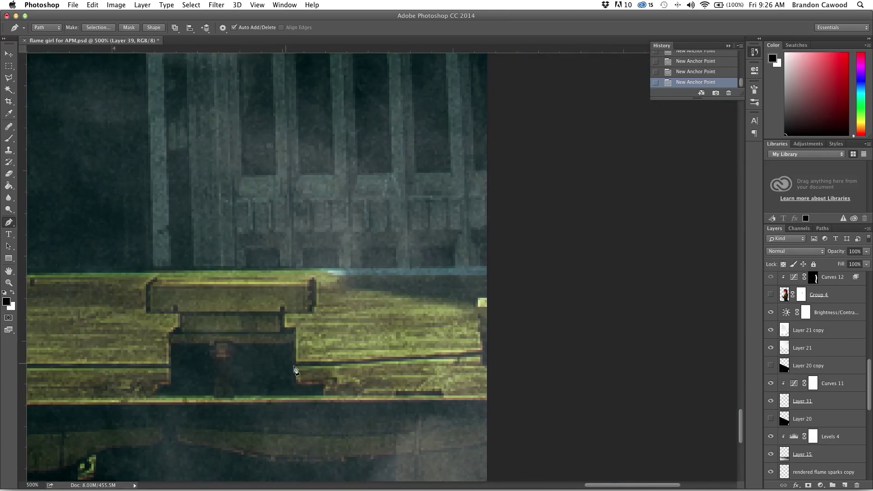
click(483, 394)
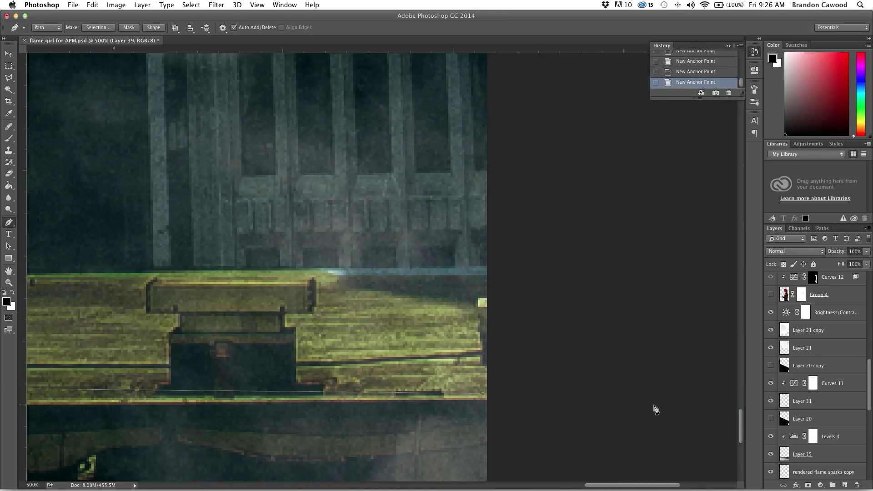
click(503, 393)
- Open the Render Flame filter for the drawn path and review the available flame types
click(216, 5)
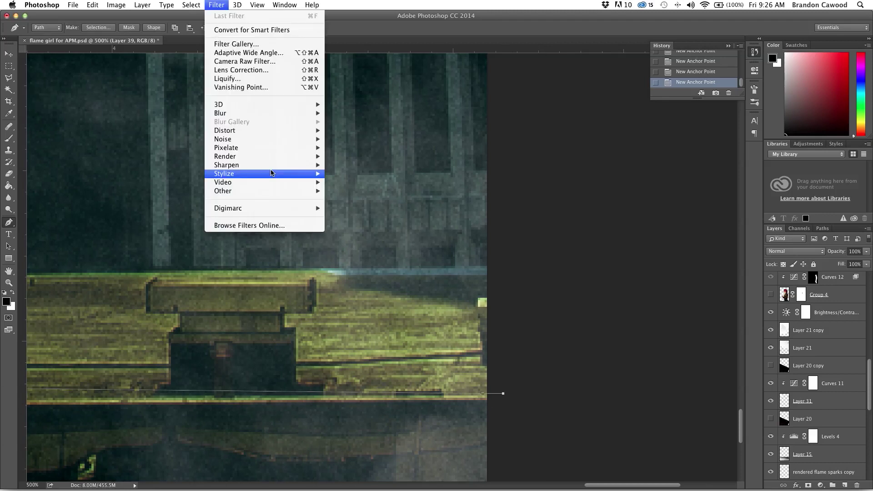
mouse_move(272, 173)
mouse_move(272, 156)
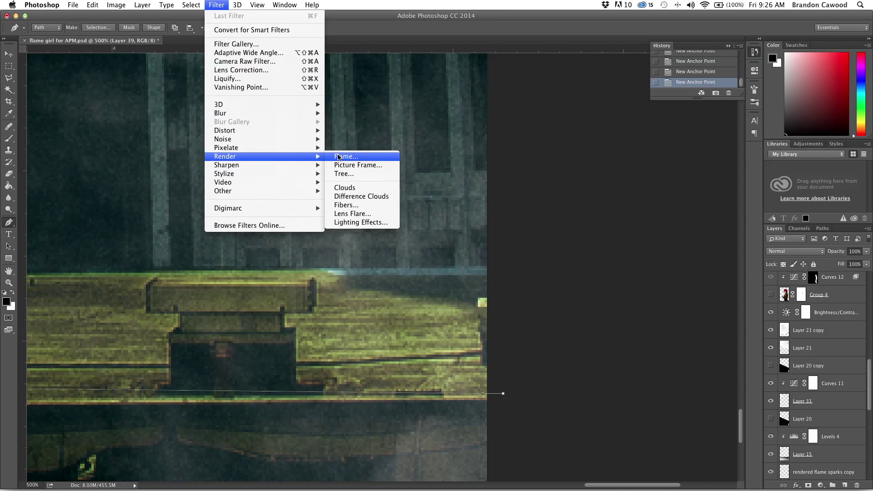
click(338, 157)
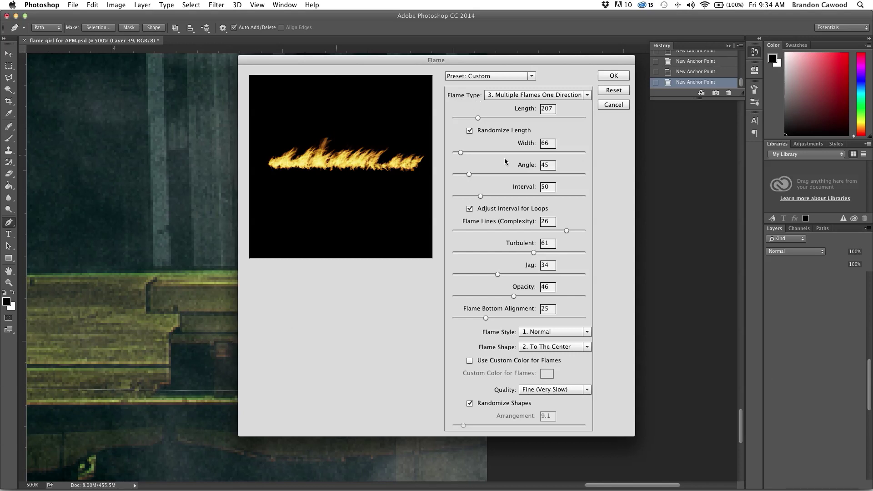
click(587, 96)
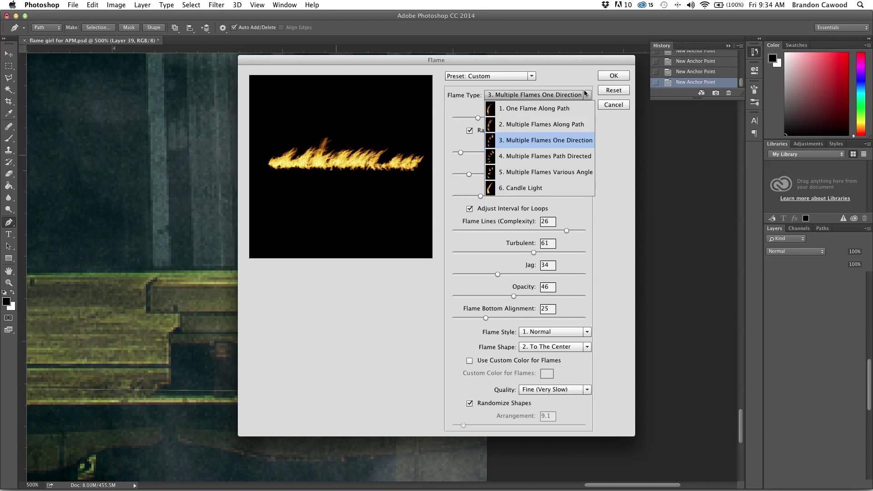
click(582, 80)
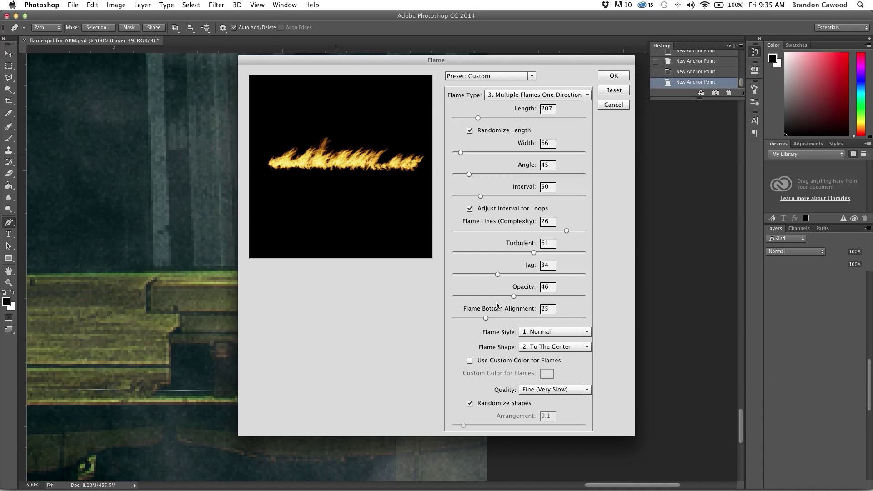
- Review the Flame filter's style, shape, quality and preset choices, and cancel the filter
click(561, 345)
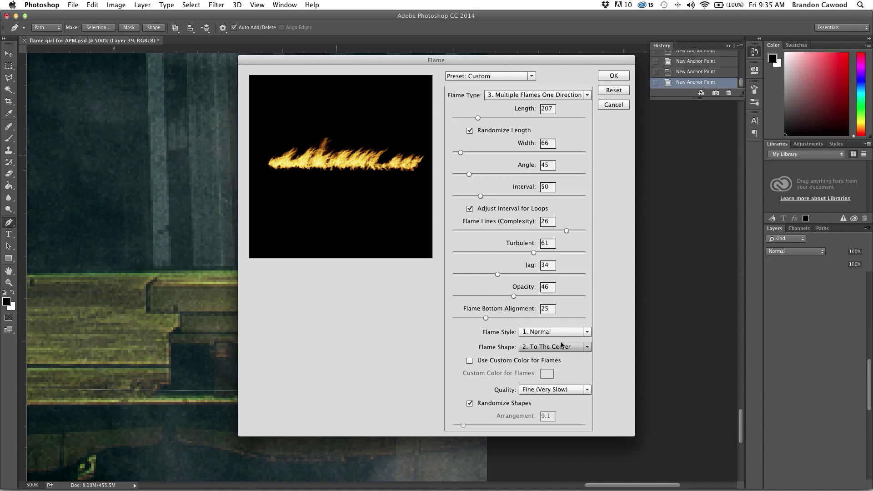
click(586, 333)
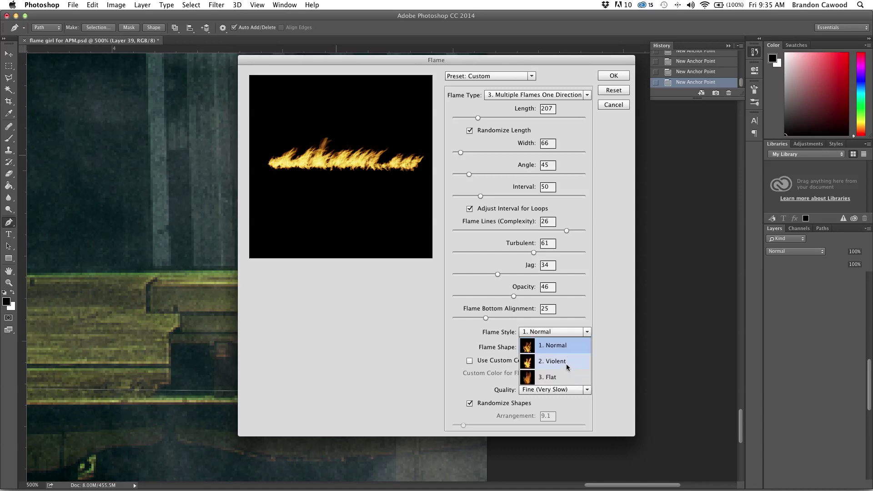
click(628, 327)
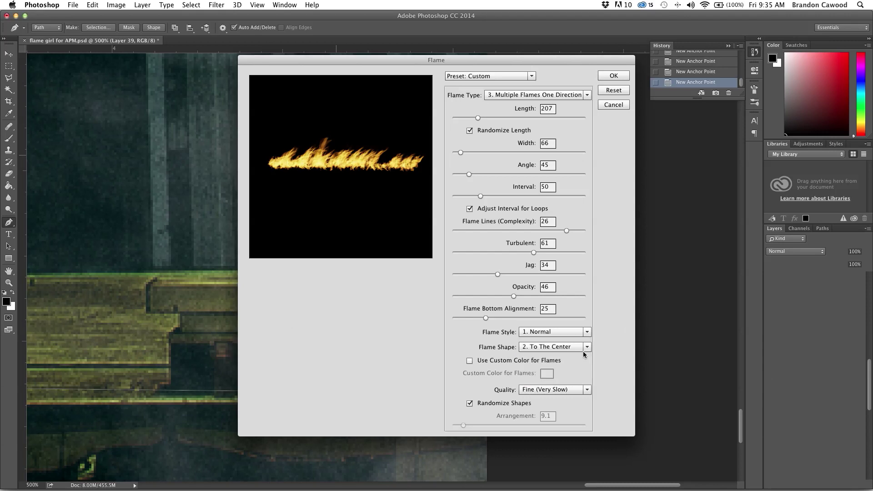
click(586, 348)
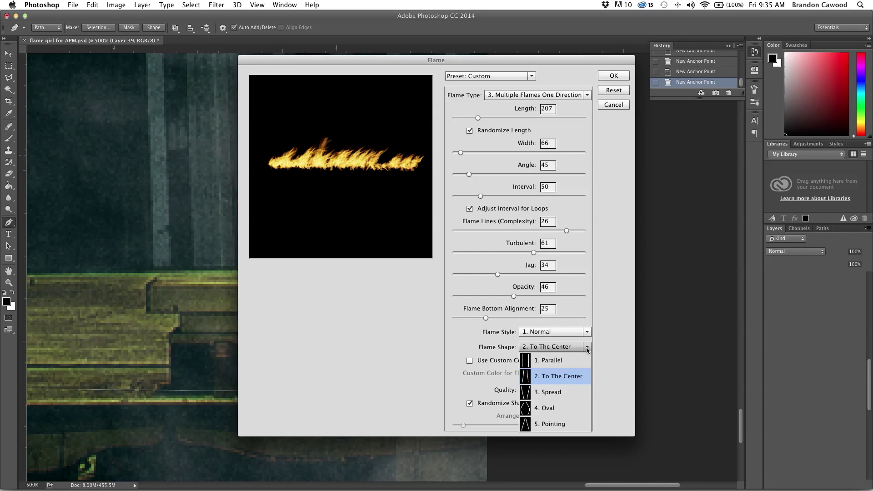
click(599, 342)
click(587, 389)
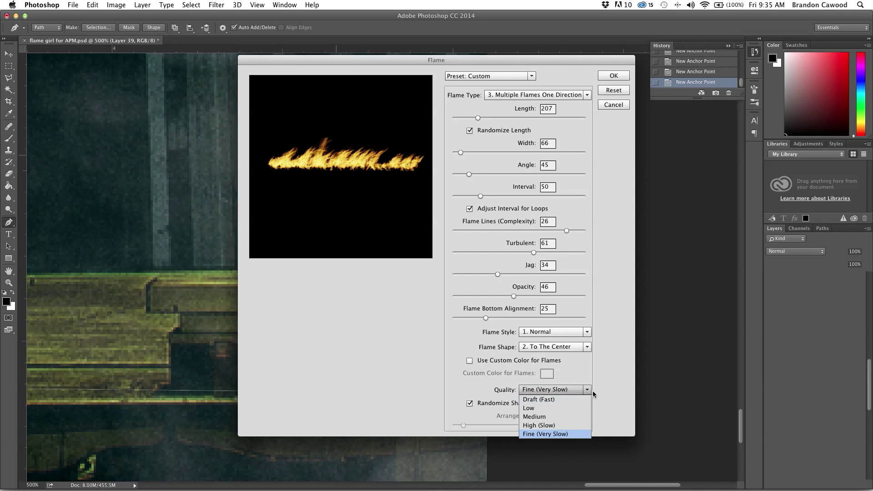
click(592, 391)
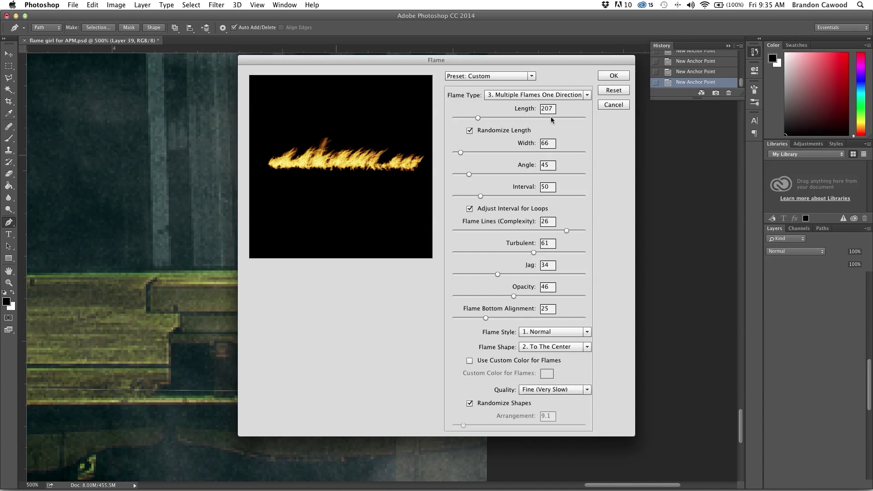
click(532, 77)
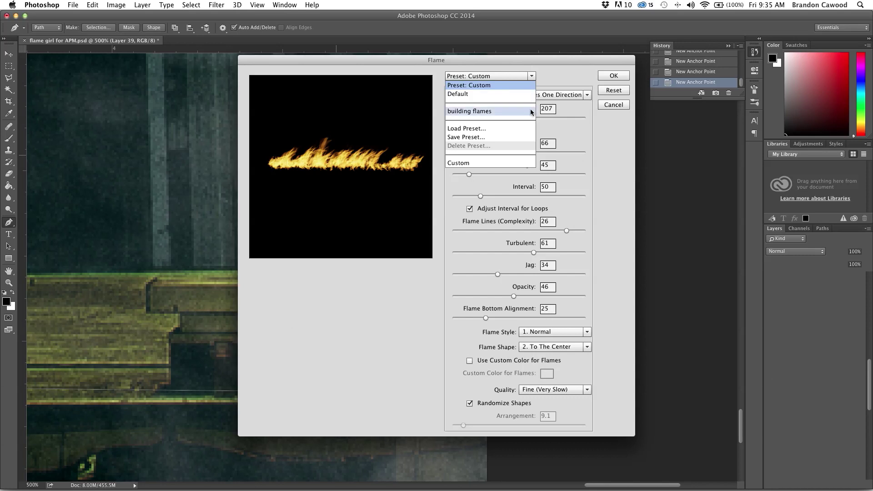
click(533, 73)
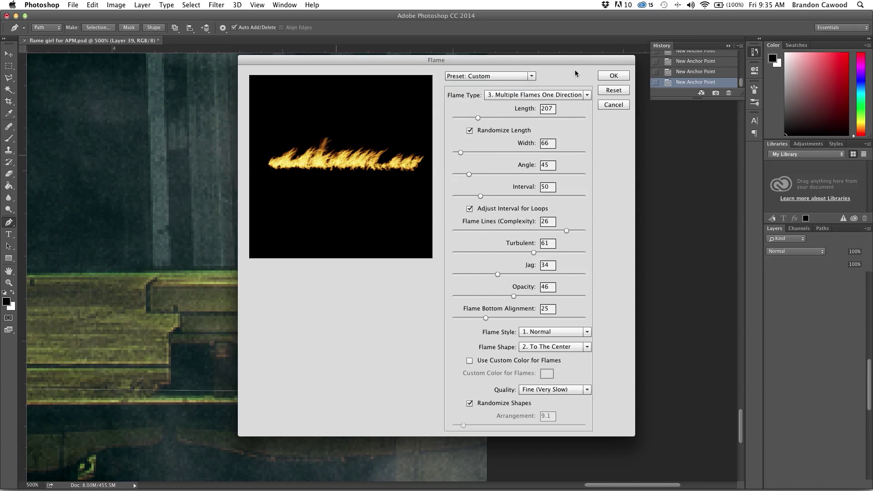
click(612, 105)
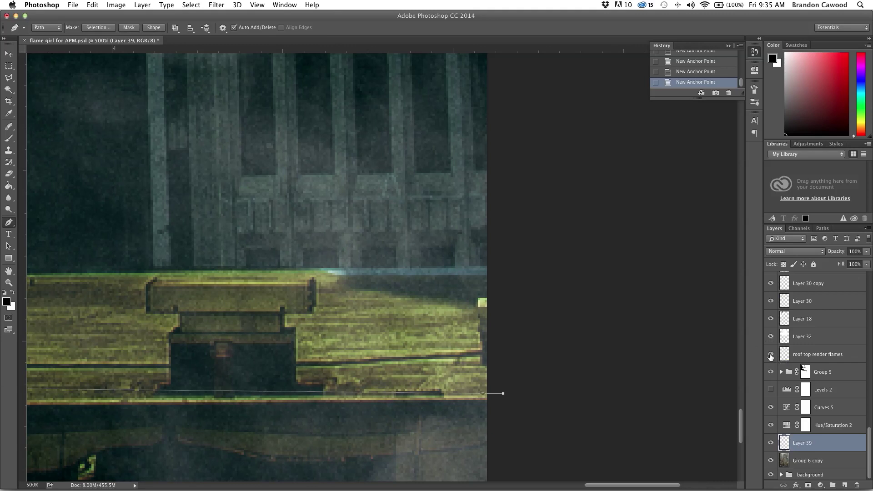
- Show and select the roof top render flames layer and check its blending mode choices
click(772, 355)
click(779, 354)
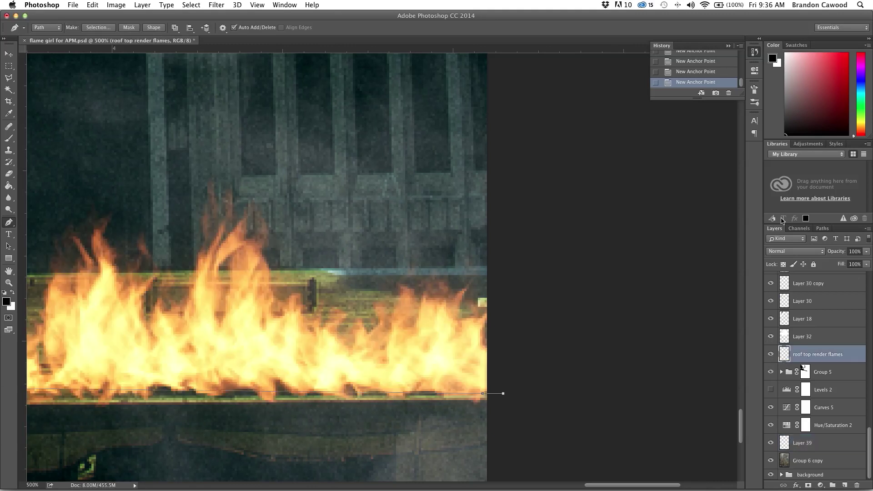
click(781, 251)
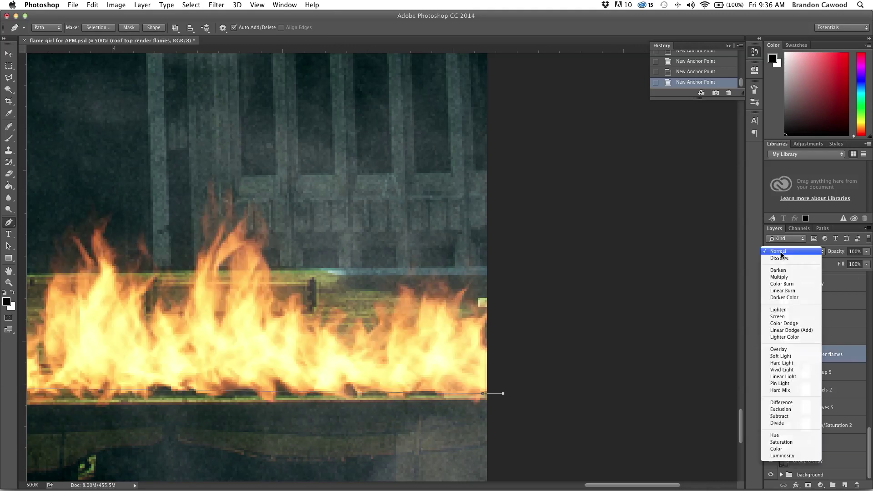
click(786, 253)
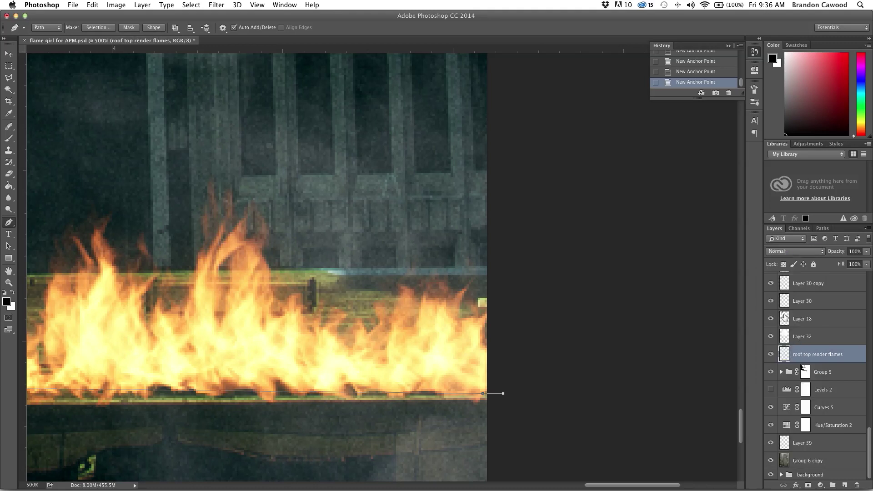
- Set the roof top render flames layer's blending mode to Screen and check the flames along the rooftop ledge
click(796, 253)
click(801, 317)
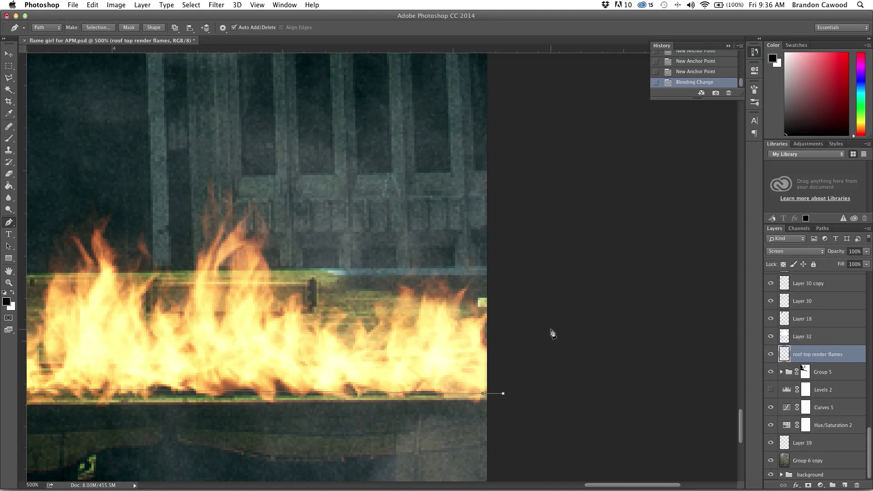
scroll(501, 332, left, 10)
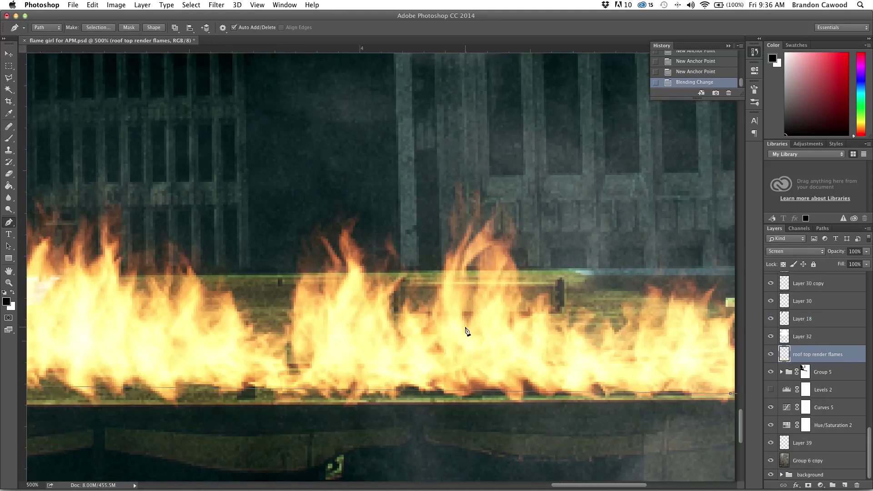
key(super+minus)
key(super+minus)
key(super+minus)
key(super+minus)
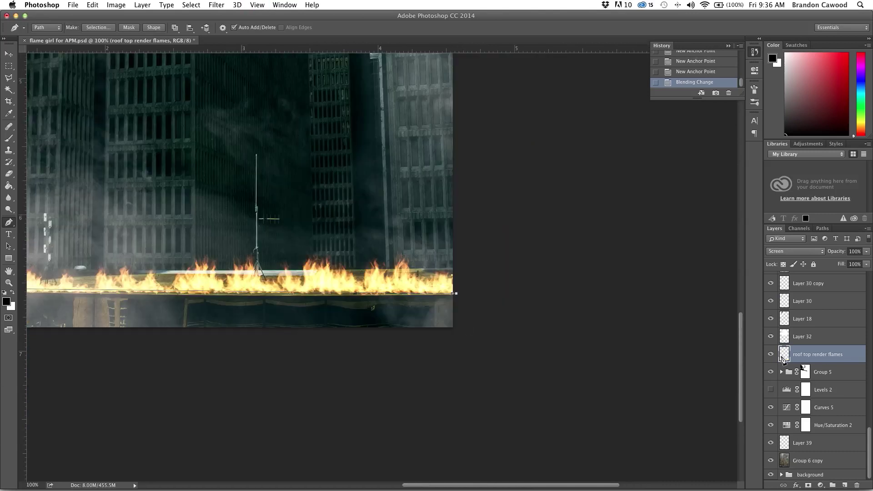
- Compare the roof top render flames layer in Normal blending mode, and return it to Screen
click(783, 251)
click(782, 186)
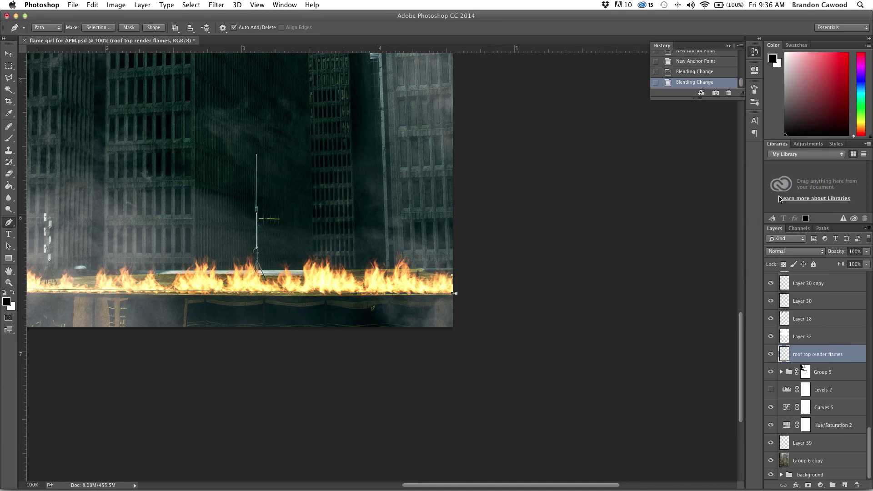
click(782, 251)
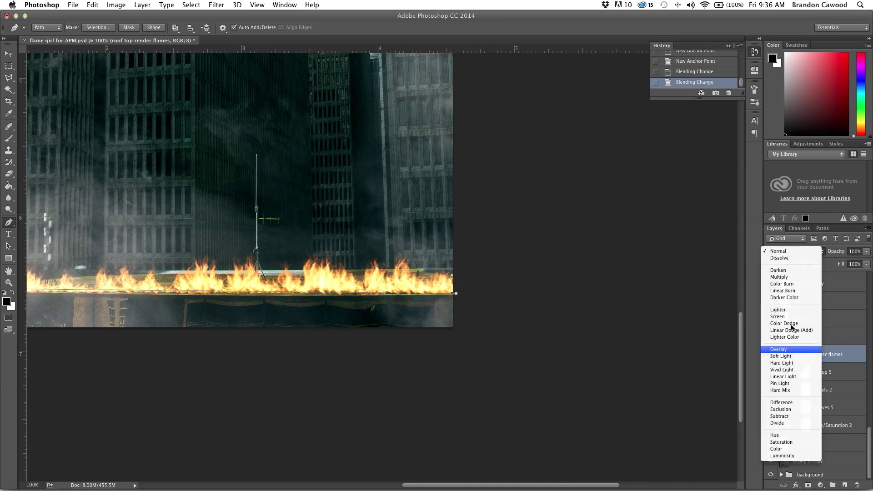
click(788, 316)
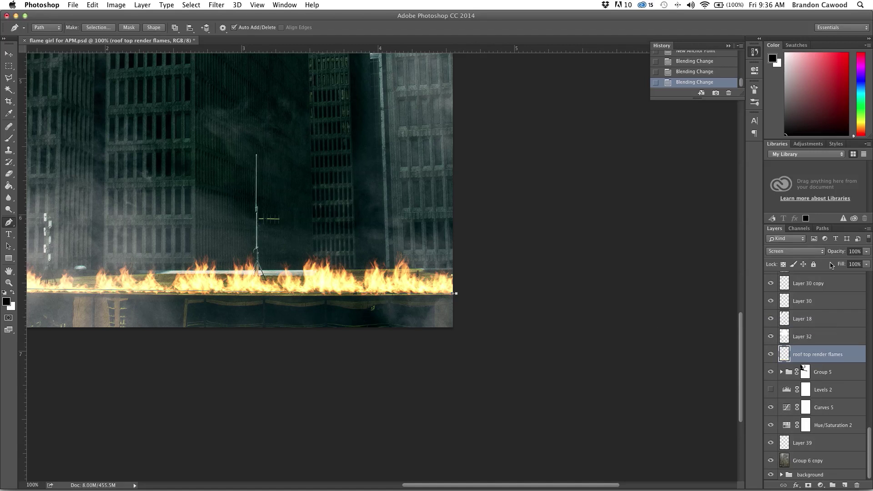
- Deselect the rooftop work path and show the Group 4 layer containing the girl
click(823, 228)
click(824, 311)
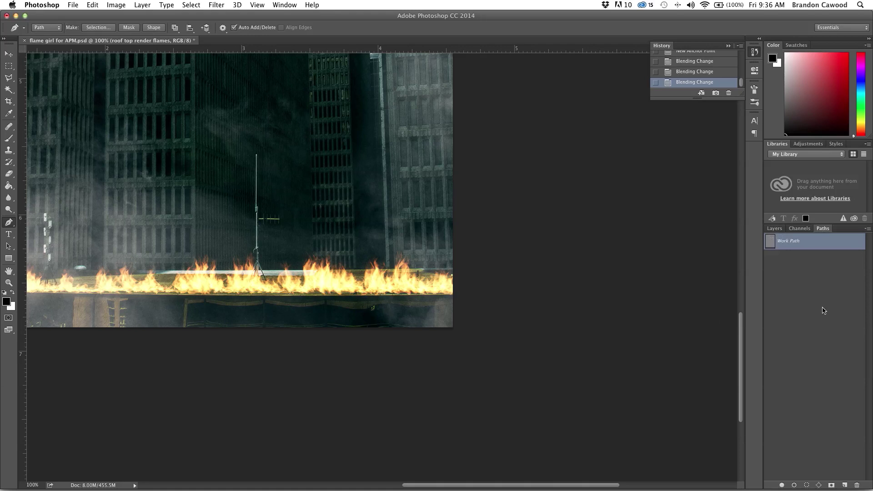
click(775, 229)
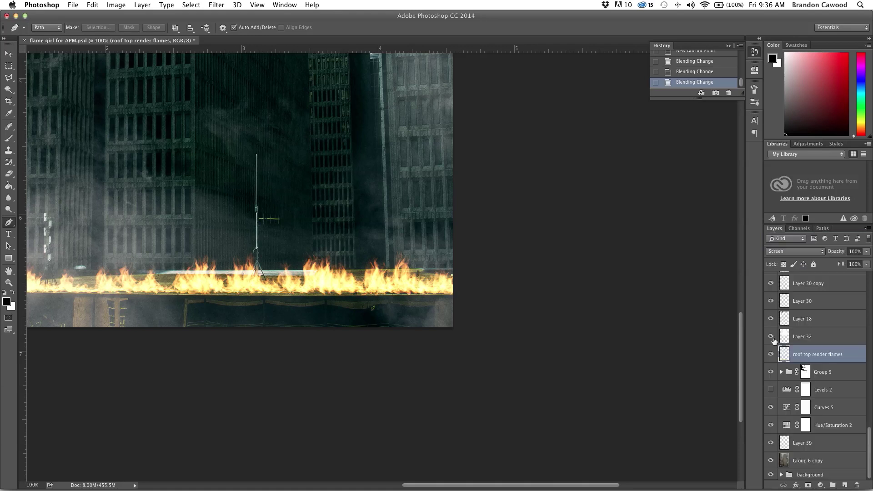
scroll(781, 365, up, 10)
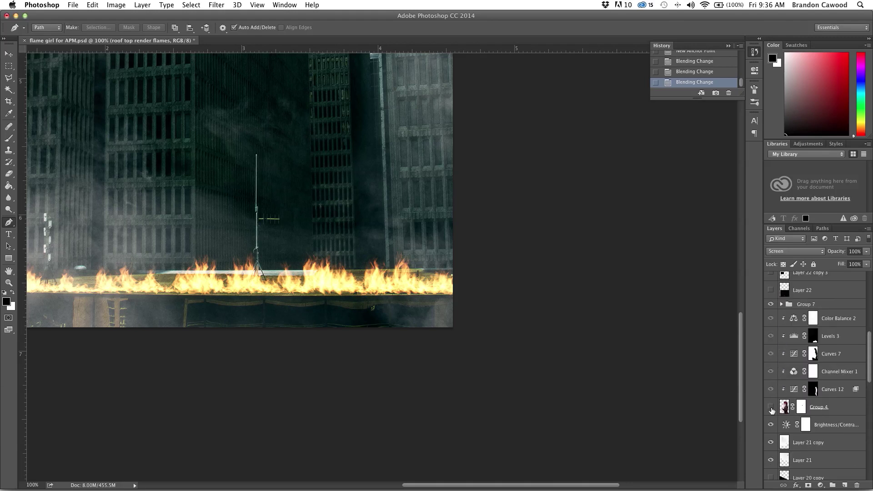
click(771, 407)
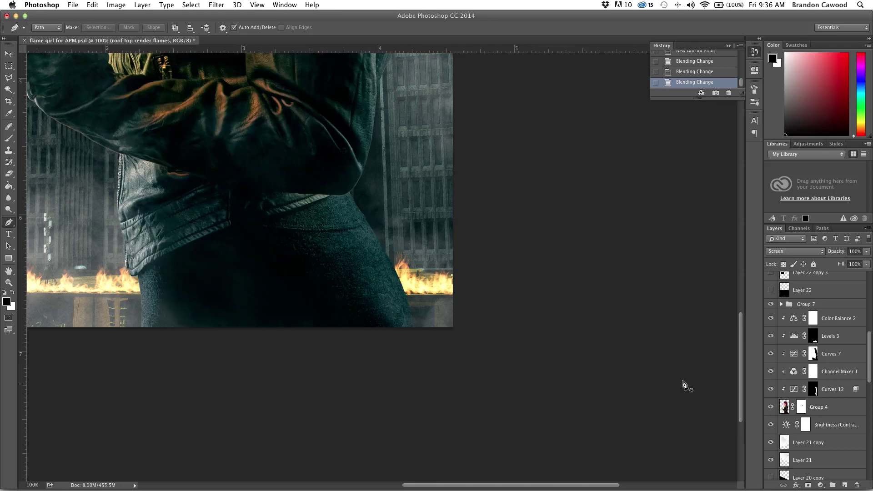
- Try tracing a work path along the outer edge of the girl's raised hand, from the wrist to the outermost fingertip
scroll(413, 303, left, 7)
scroll(413, 303, up, 7)
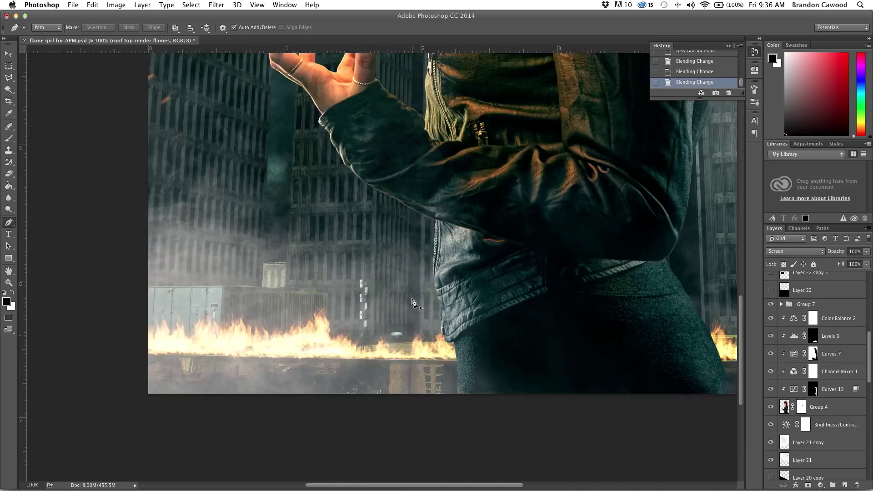
scroll(413, 302, up, 5)
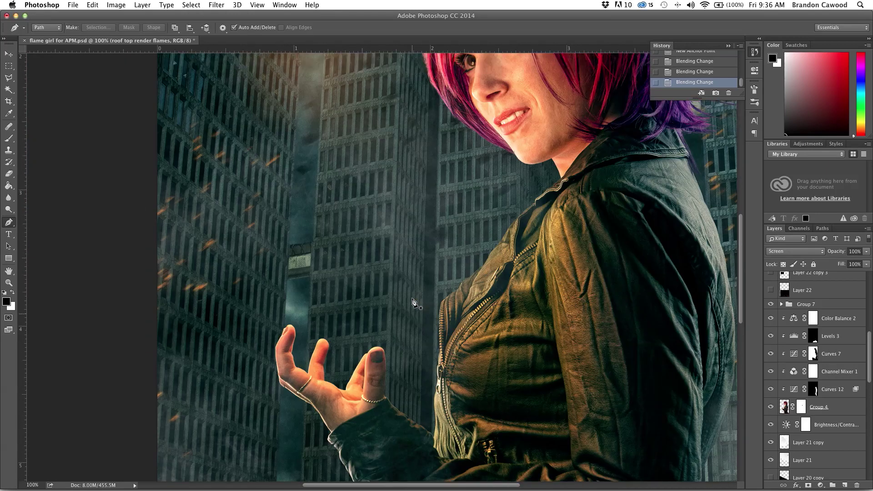
scroll(414, 302, up, 3)
key(super+plus)
key(super+plus)
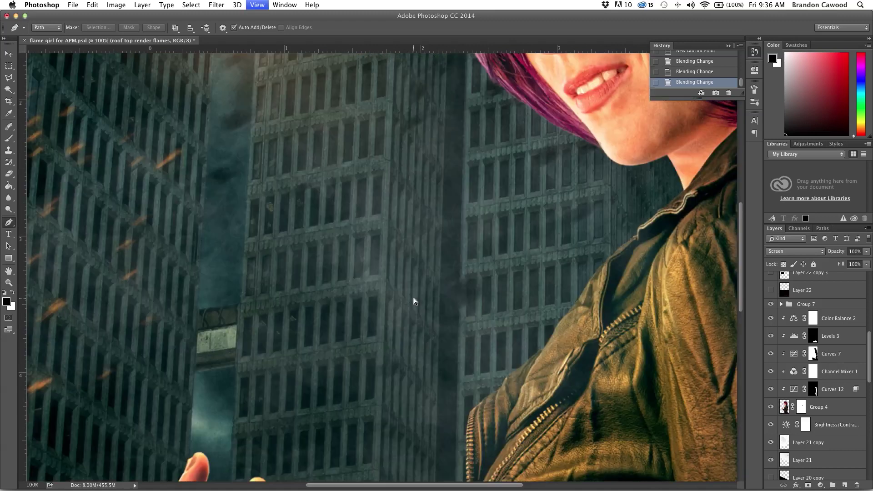
scroll(414, 298, down, 10)
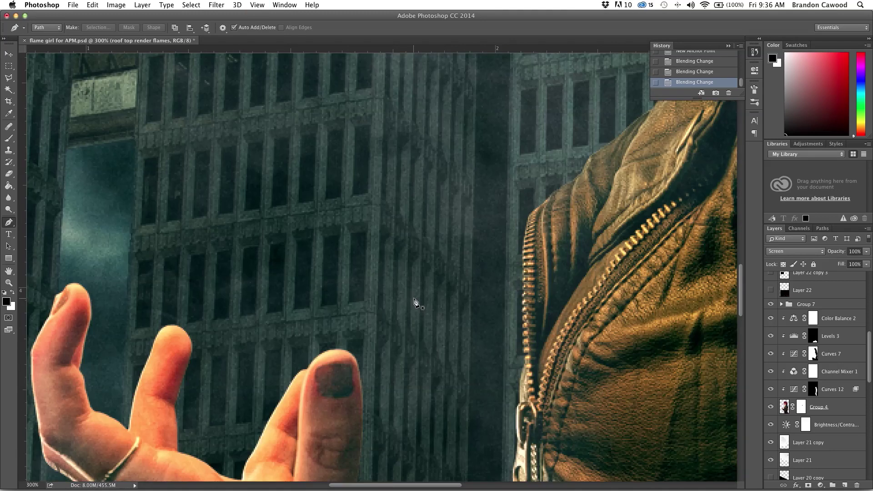
scroll(415, 303, down, 8)
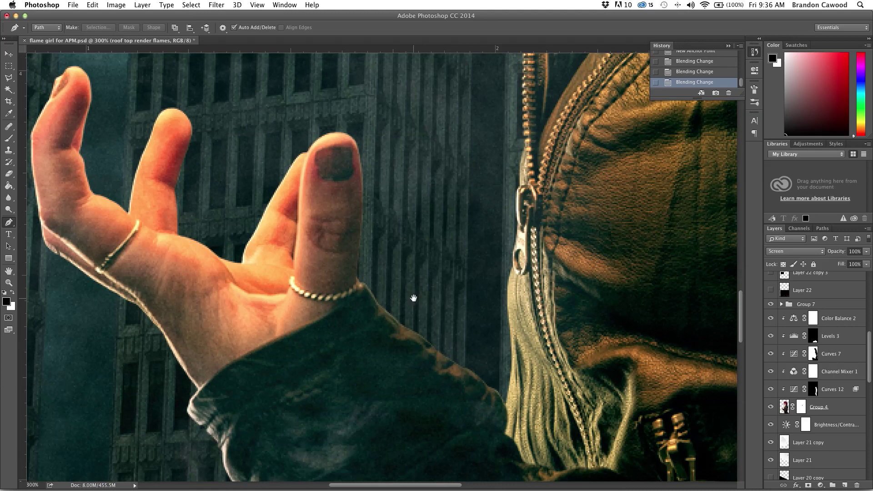
click(199, 388)
click(166, 341)
click(97, 271)
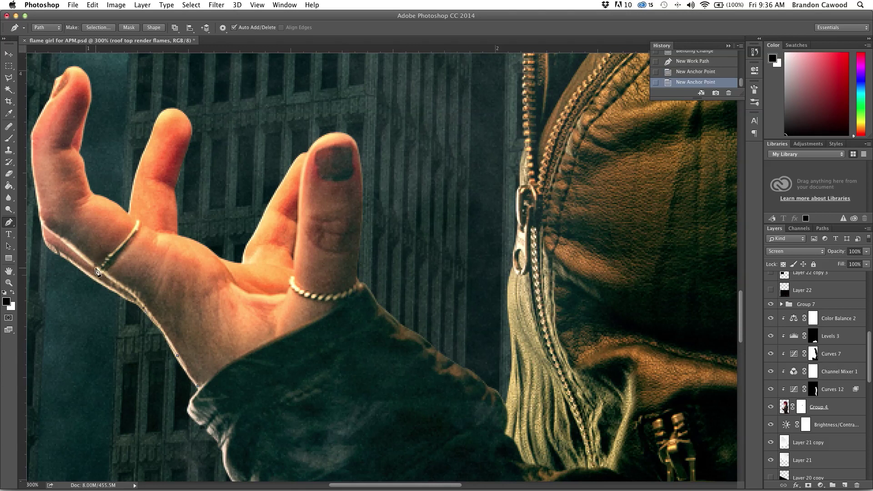
click(45, 226)
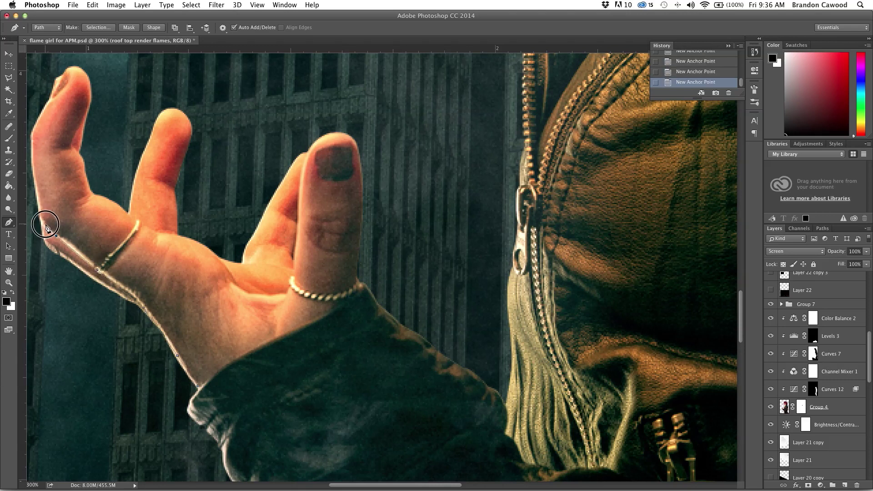
drag(60, 233, 98, 281)
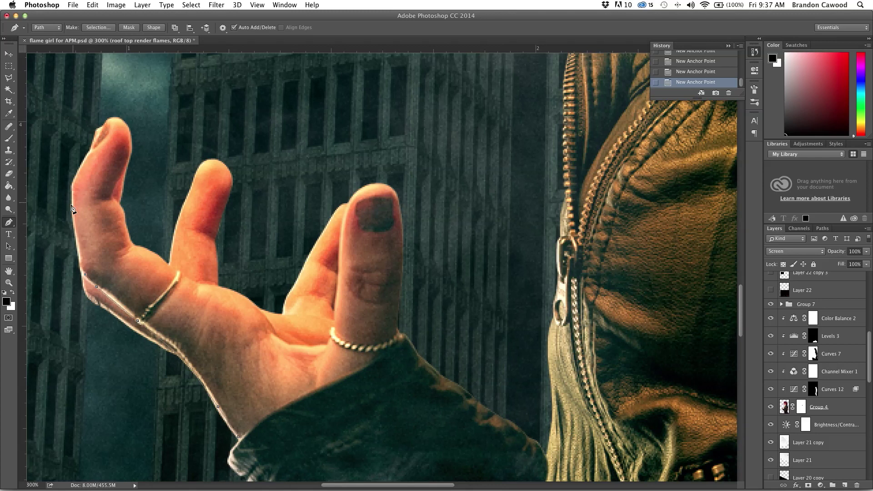
scroll(71, 204, up, 1)
drag(71, 201, 74, 186)
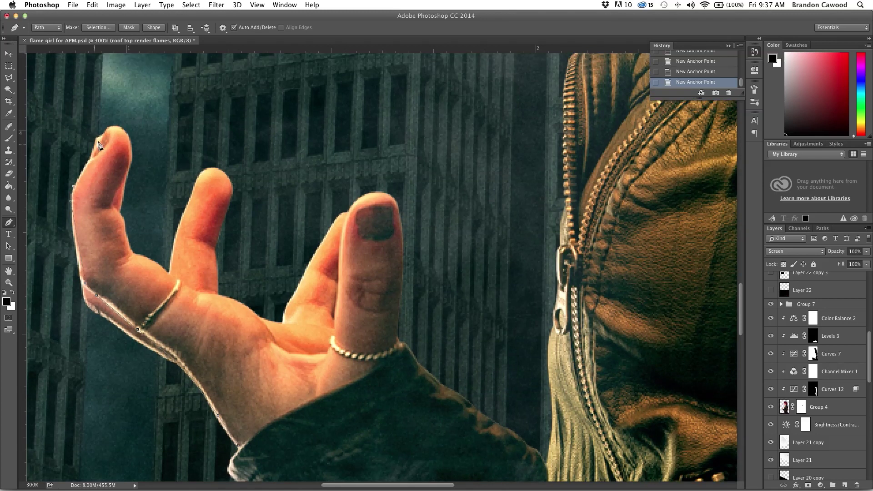
click(108, 128)
click(216, 5)
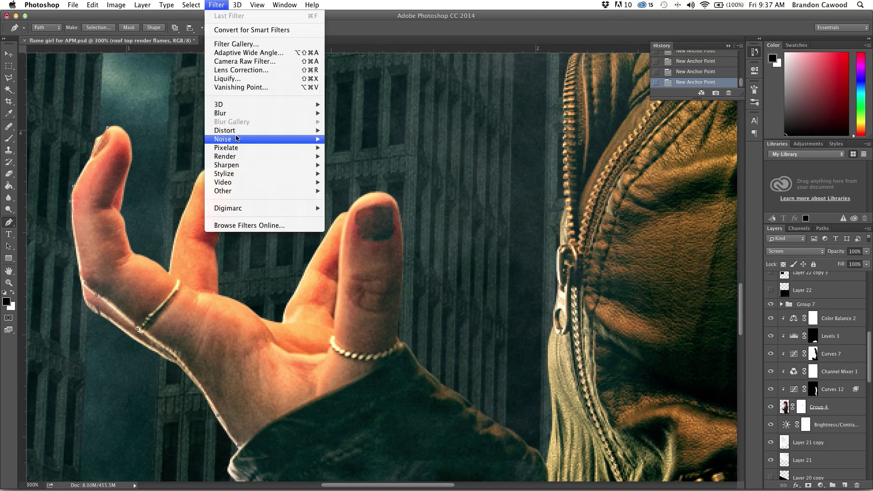
click(362, 2)
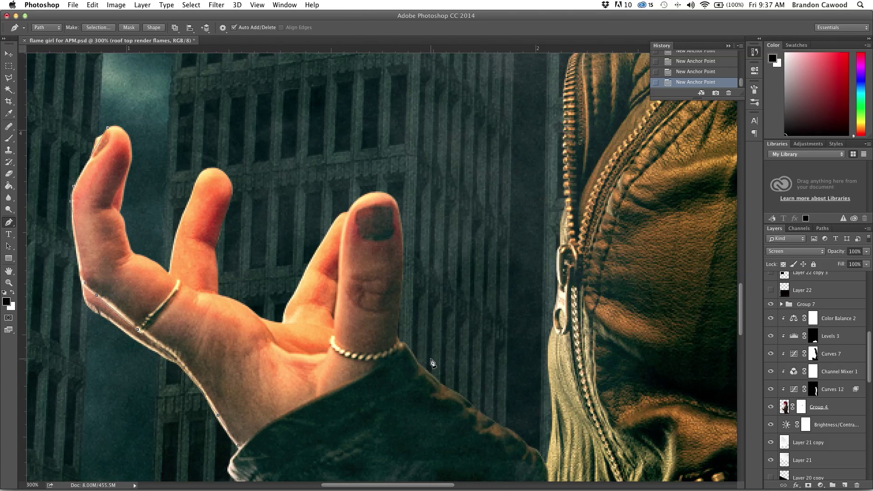
- Deselect the hand's work path and add a new empty layer directly above Color Balance 2
click(820, 230)
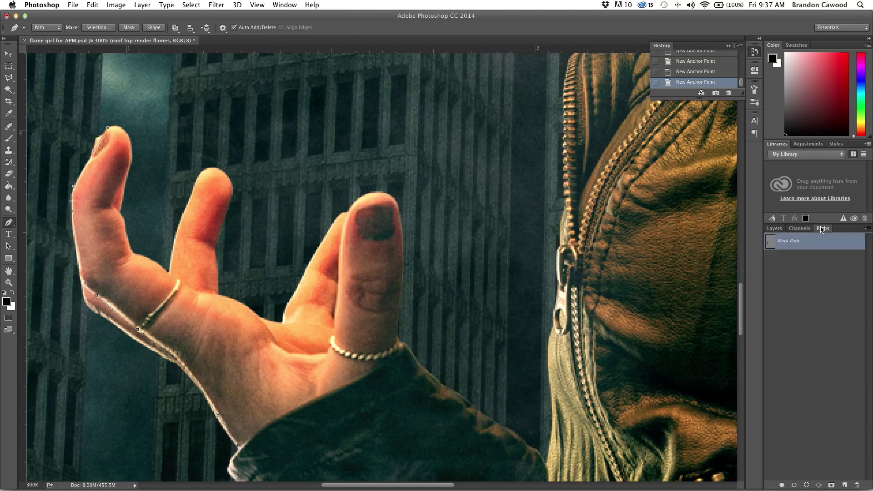
click(773, 253)
click(775, 230)
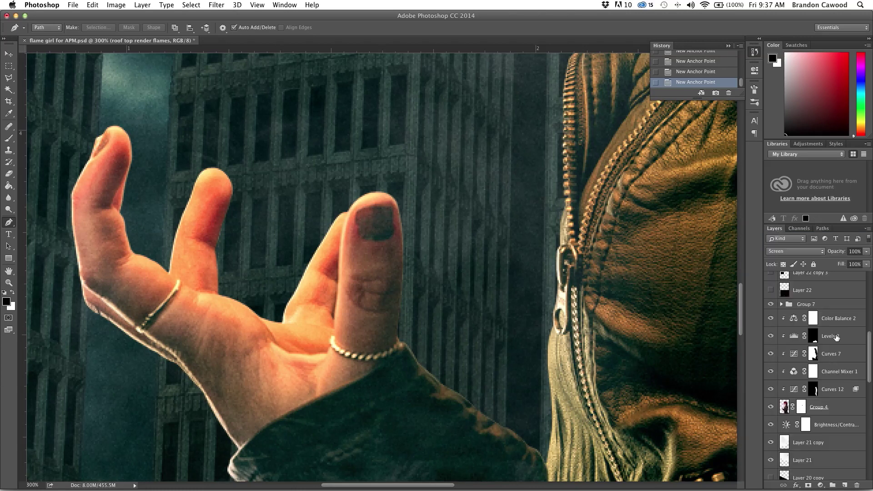
click(842, 320)
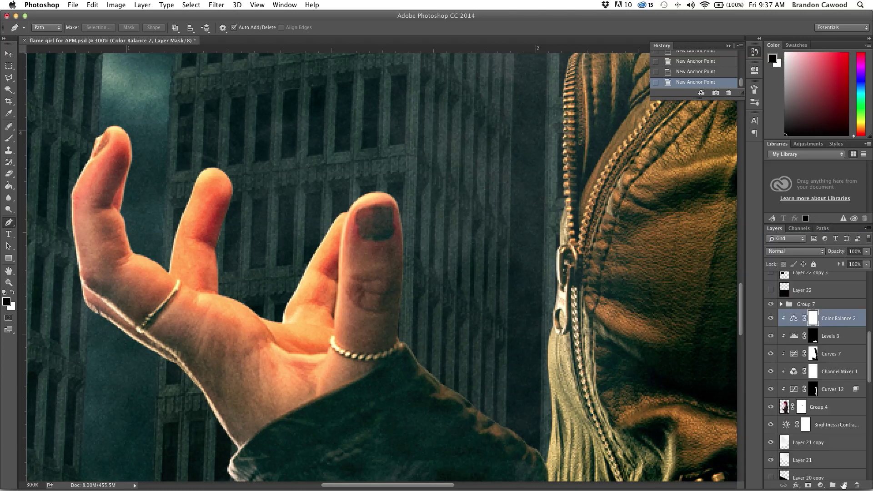
click(845, 486)
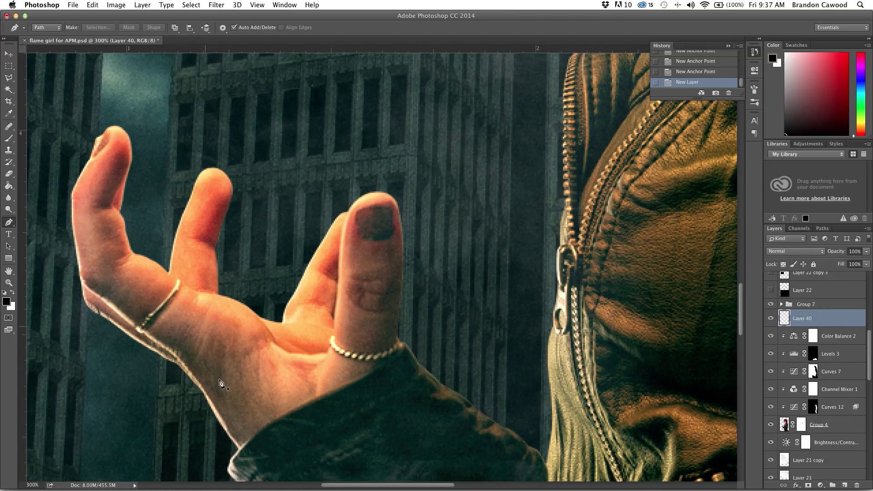
- With the new layer active, draw a fresh work path from the wrist along the hand's outer edge to the outermost fingertip
click(233, 449)
click(212, 407)
click(184, 369)
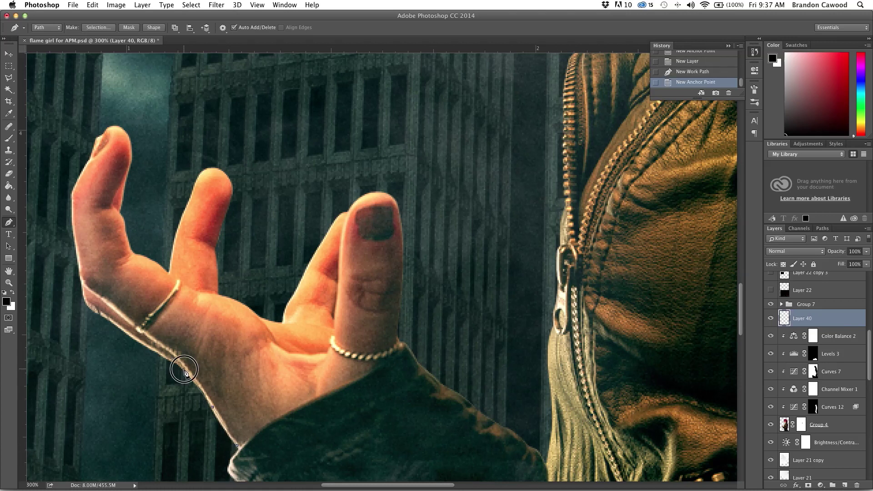
click(137, 325)
click(94, 293)
click(76, 248)
click(72, 191)
click(106, 132)
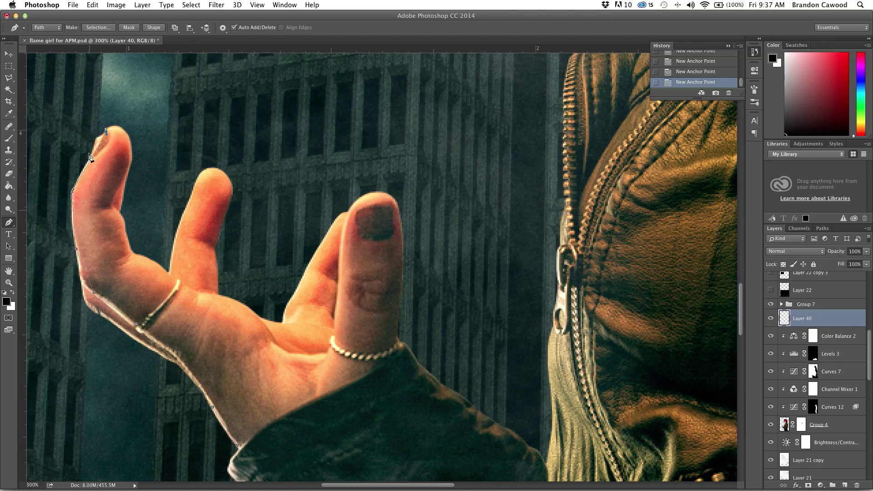
- Locate the Flame filter among the Render filters without applying it
click(216, 6)
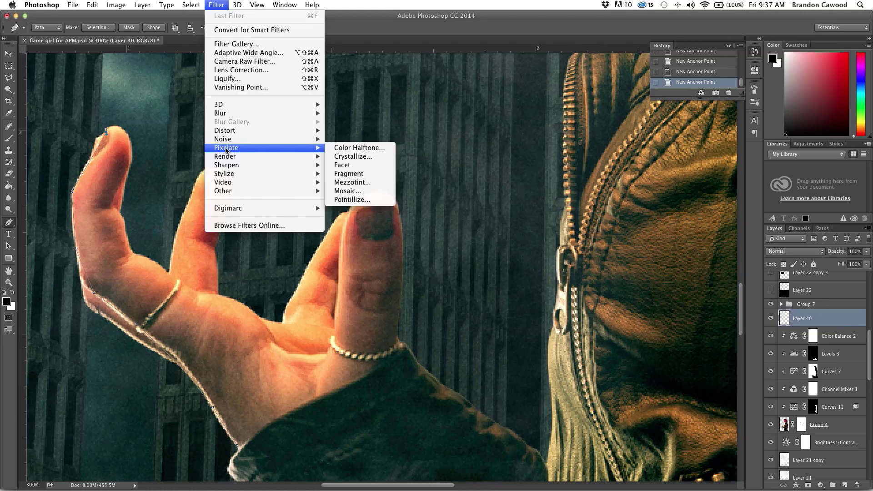
mouse_move(227, 157)
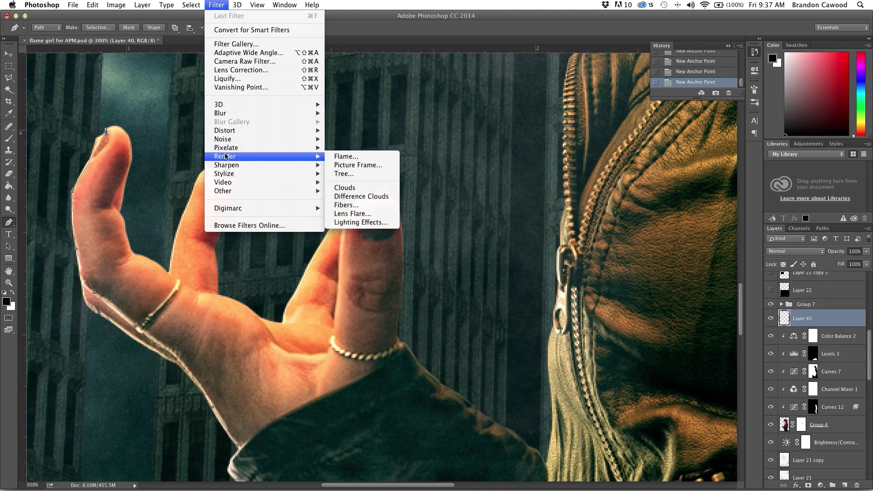
click(348, 20)
- Show the render flame hand layer to reveal the finished flames around the fingers
scroll(778, 325, up, 4)
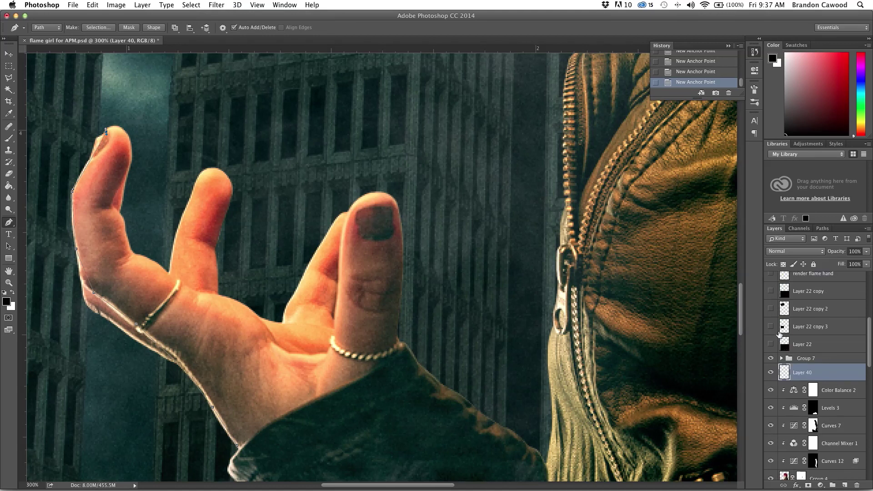
scroll(779, 335, up, 7)
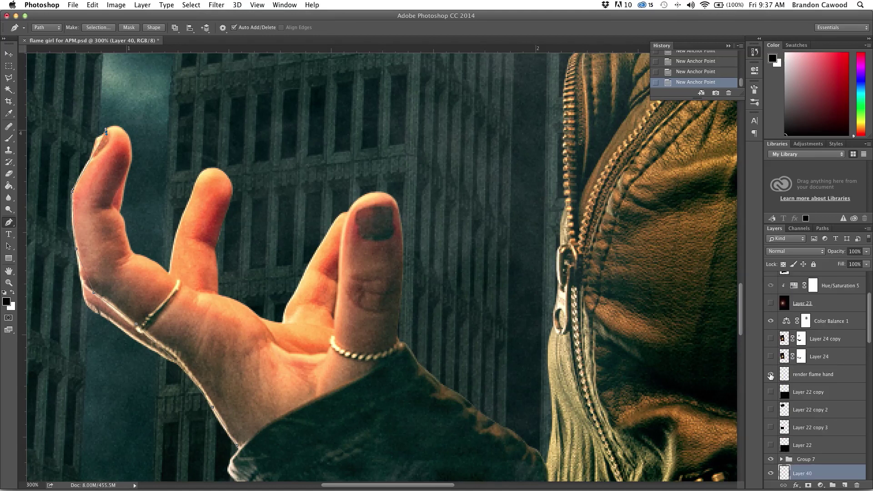
click(771, 375)
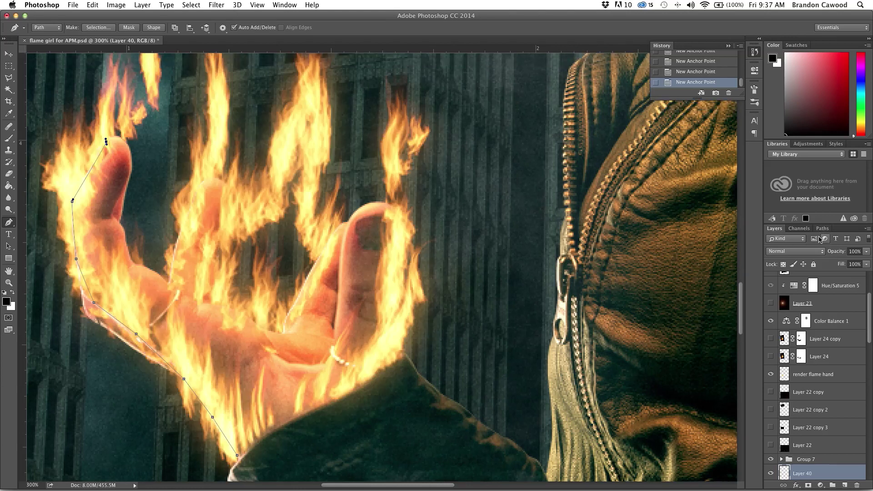
- Deselect the work path along the hand to view the hand flames without it, and return to the layer list
scroll(531, 296, up, 5)
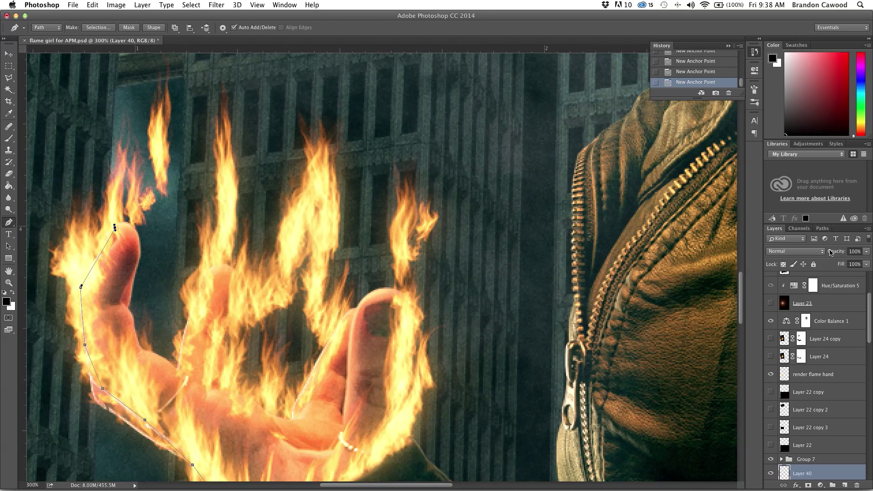
click(823, 229)
click(812, 291)
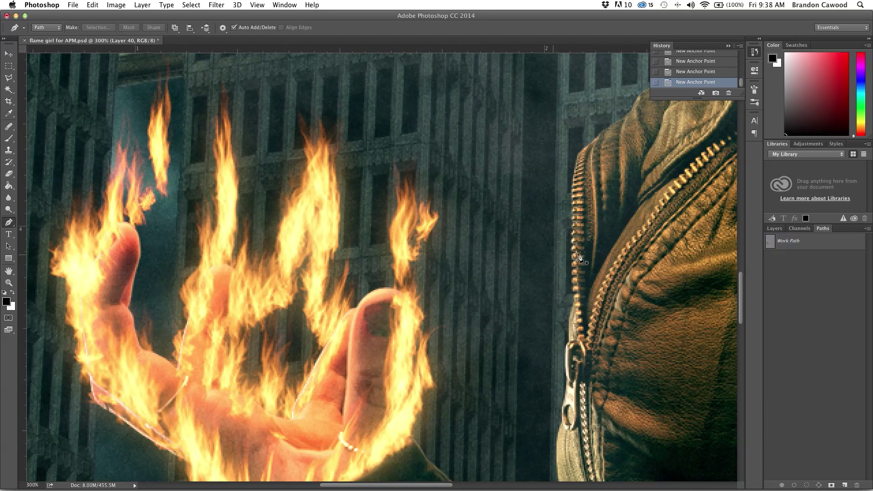
click(774, 229)
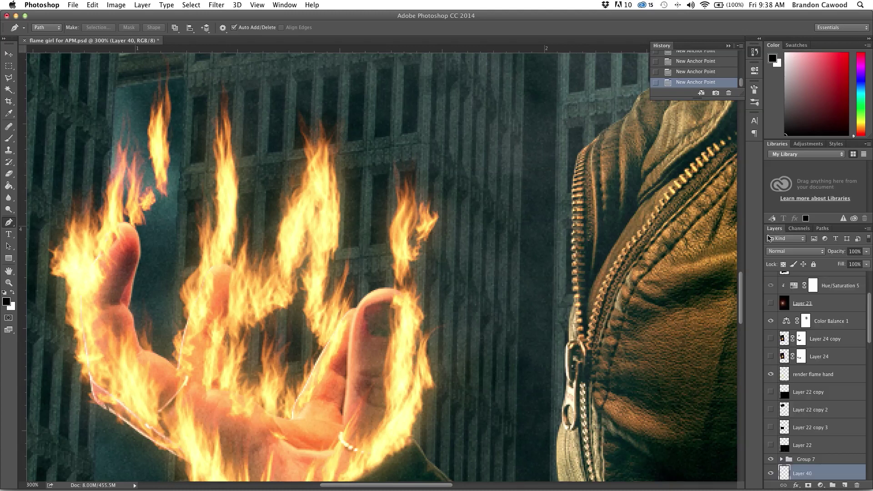
- Show Layer 24 and Layer 24 copy to add the larger flames above the hand, and view more of the image
scroll(775, 322, up, 2)
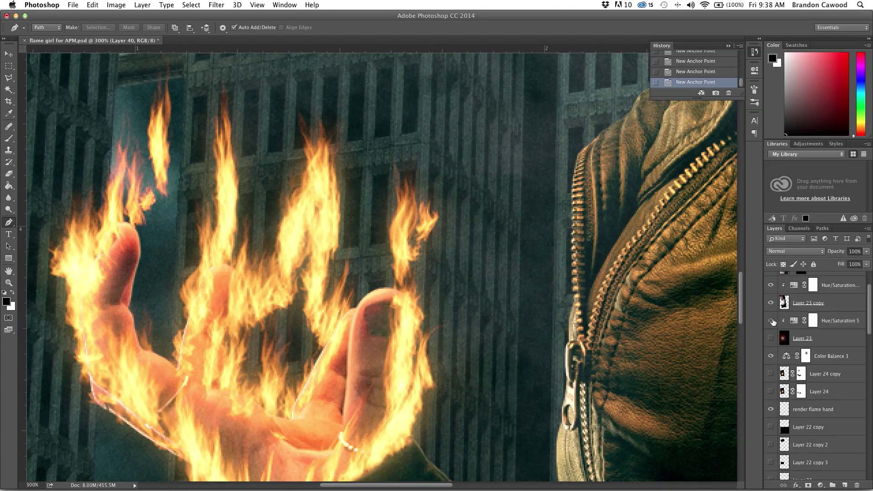
click(771, 393)
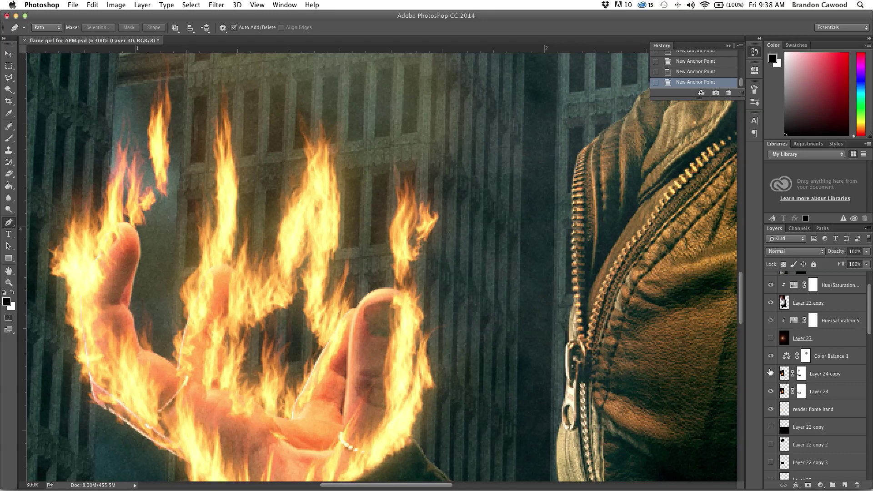
click(770, 373)
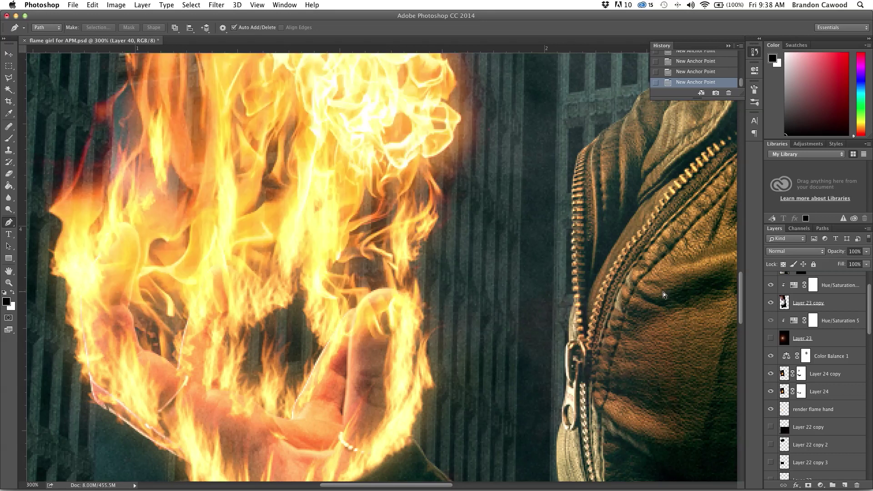
key(super+minus)
key(super+minus)
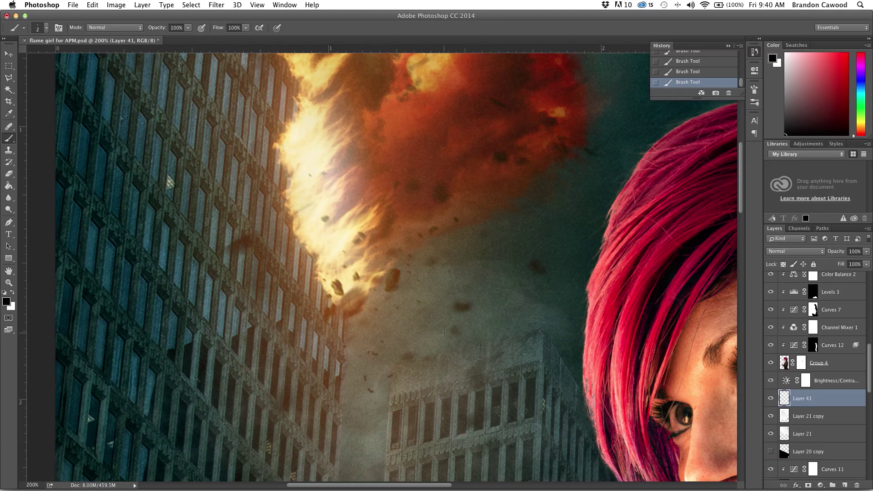
- Paint more small black debris specks on Layer 41 in the area below the rooftop explosion
drag(450, 334, 440, 338)
click(449, 400)
click(370, 434)
drag(435, 375, 448, 376)
- Select the painted specks by inverting a Magic Wand selection of the empty area, and convert the selection into a work path
key(w)
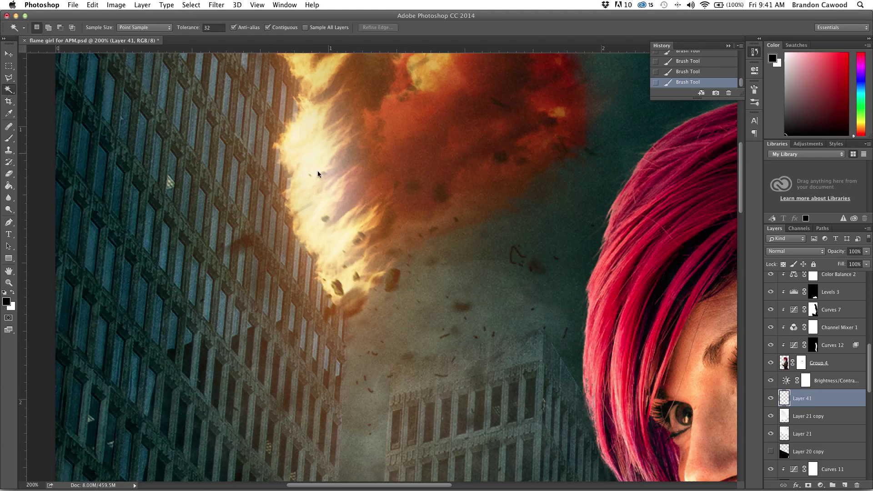
click(548, 203)
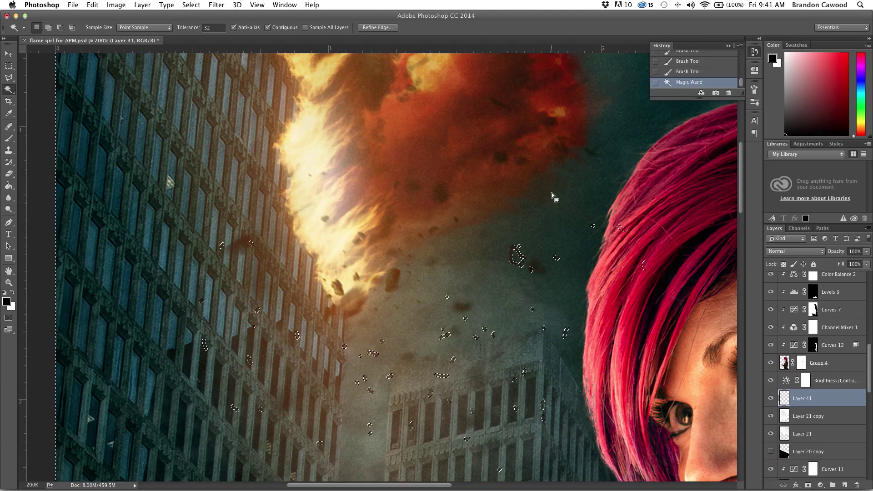
click(191, 6)
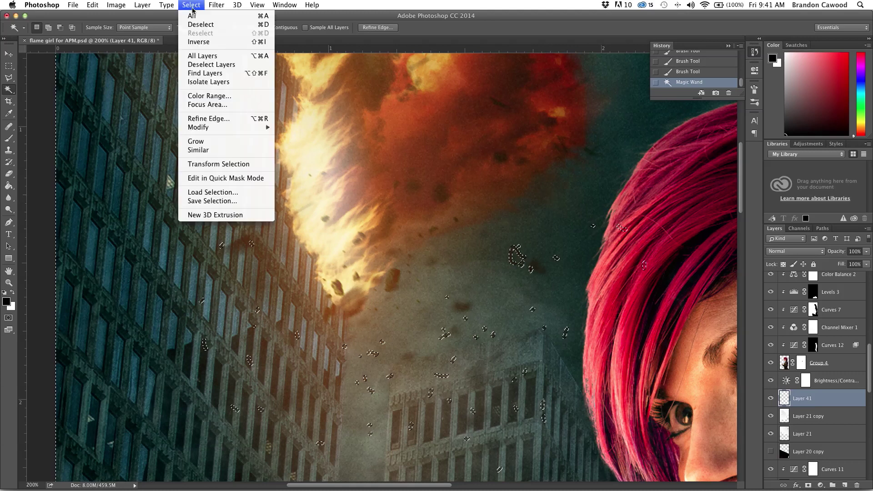
click(209, 42)
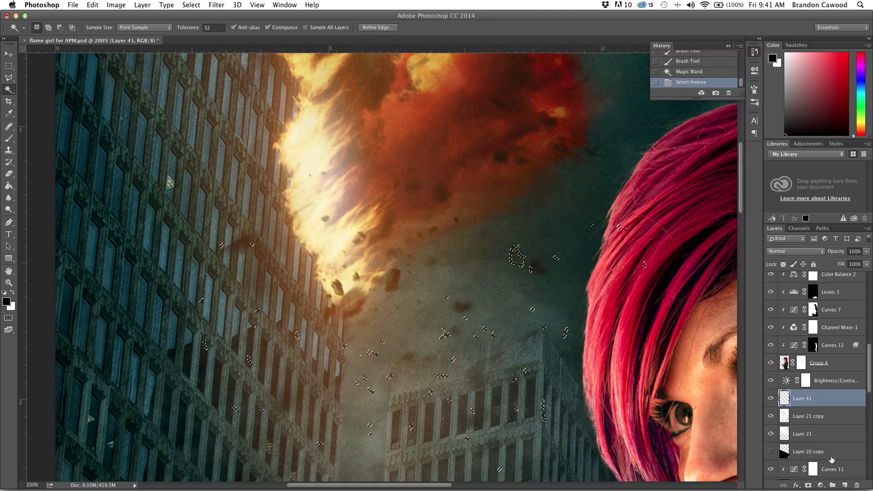
click(823, 228)
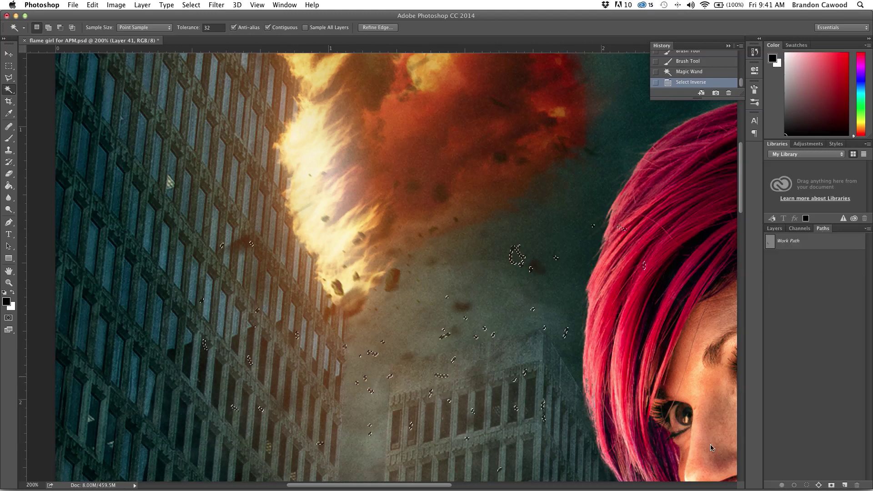
click(819, 485)
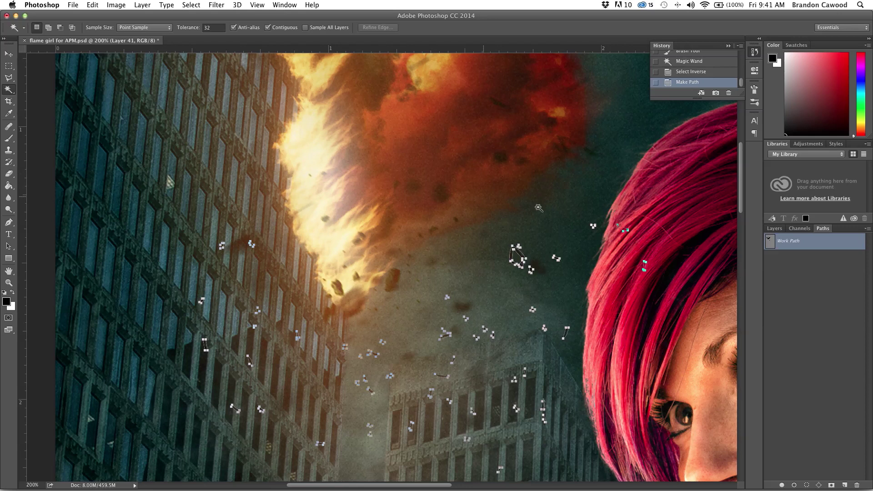
- Render Flame along the speck path on Layer 41 with length 20, width 5 and Draft (Fast) quality
click(774, 229)
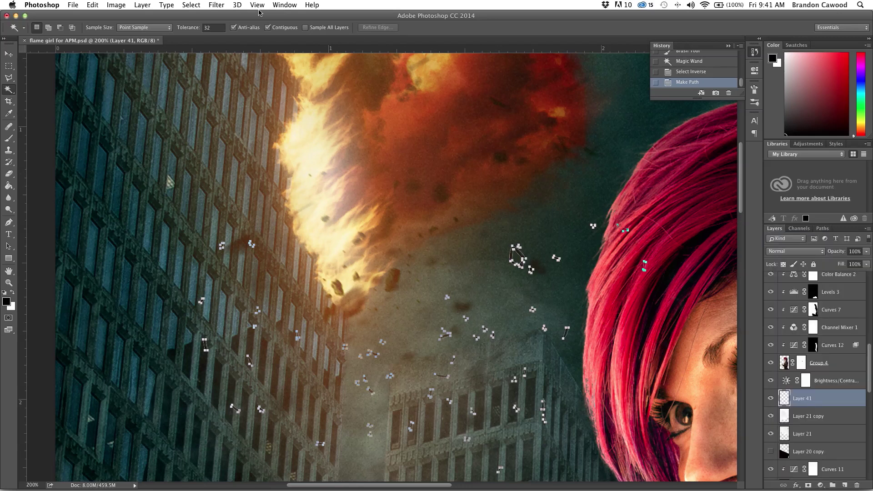
click(217, 5)
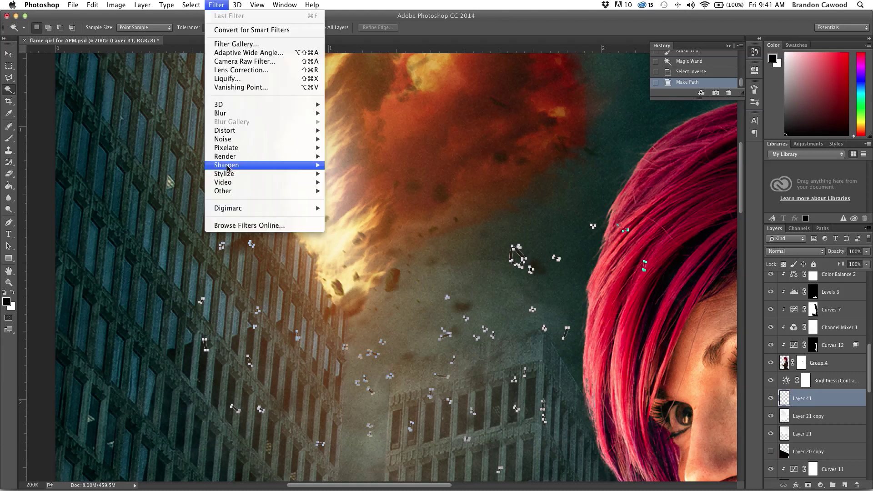
mouse_move(230, 157)
click(342, 157)
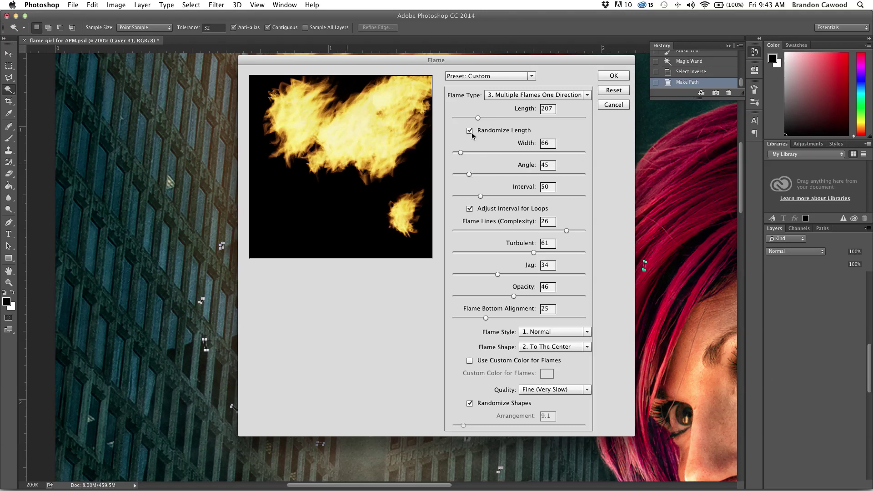
drag(478, 117, 444, 117)
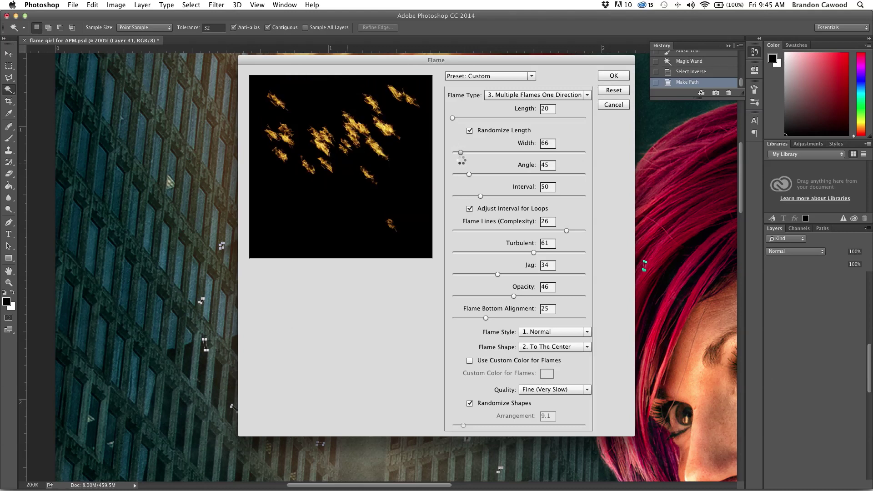
drag(460, 153, 450, 154)
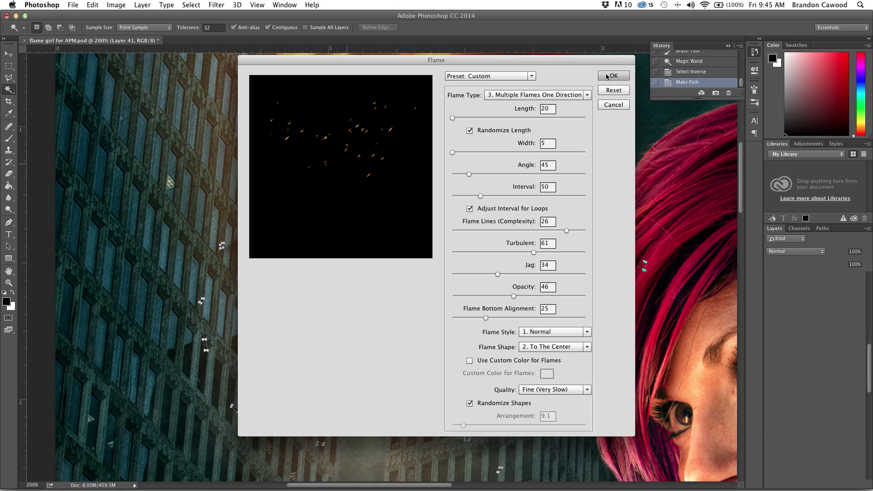
click(587, 390)
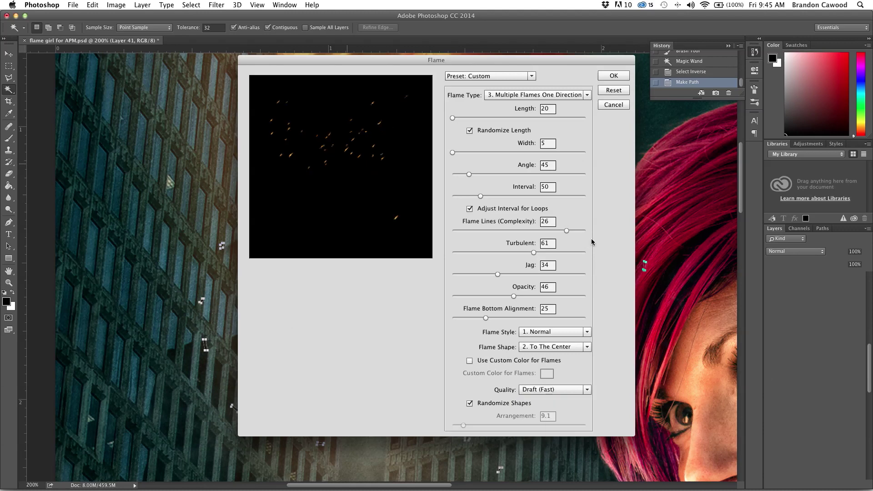
click(614, 75)
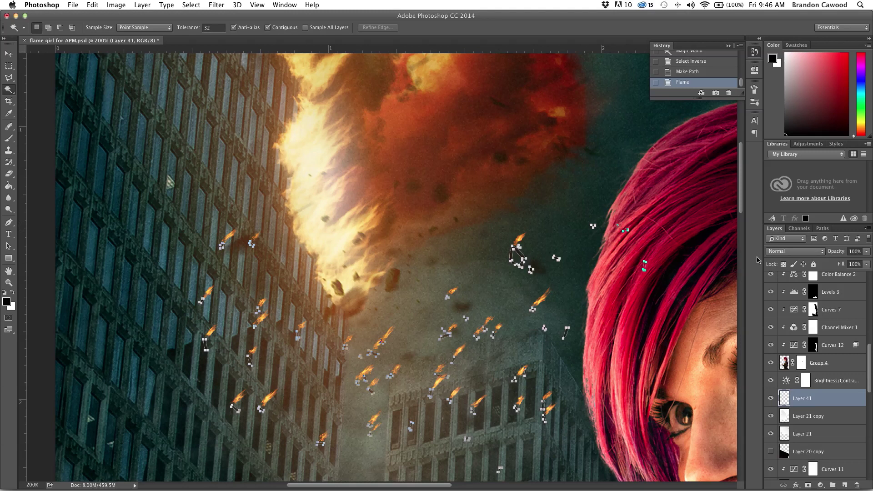
- Deselect the work path and set Layer 41's blend mode to Screen
click(823, 229)
click(820, 314)
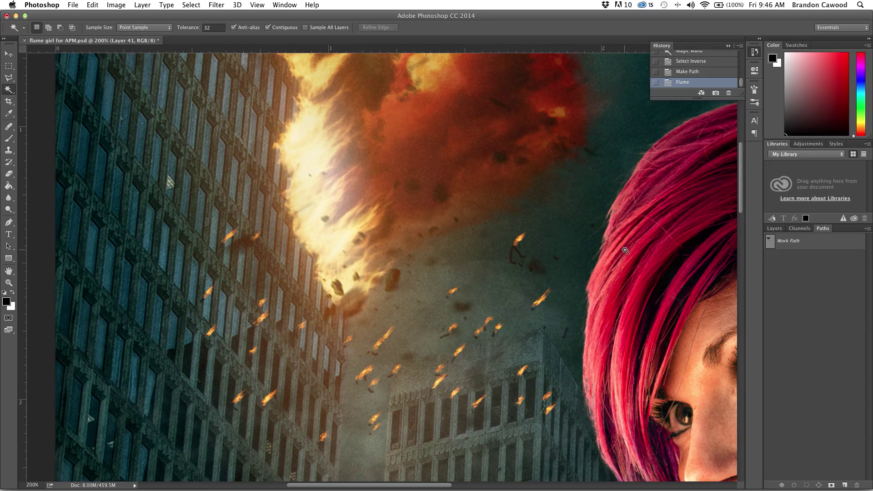
click(773, 228)
click(784, 252)
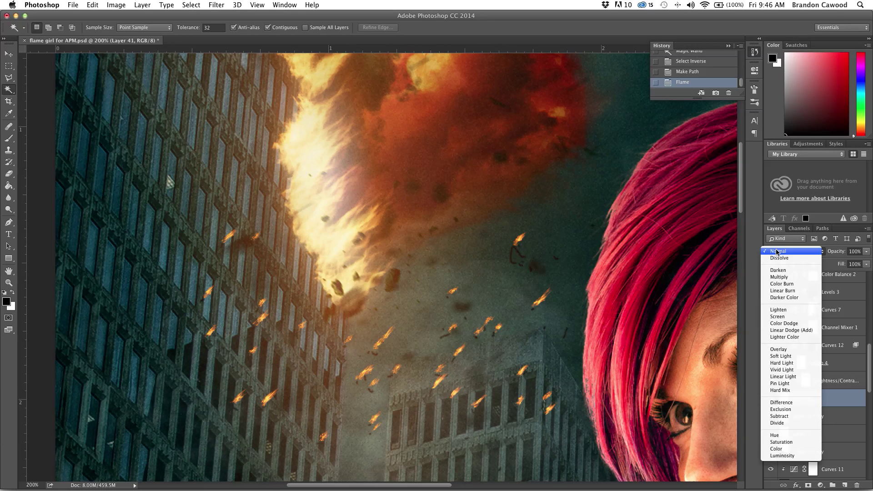
click(781, 317)
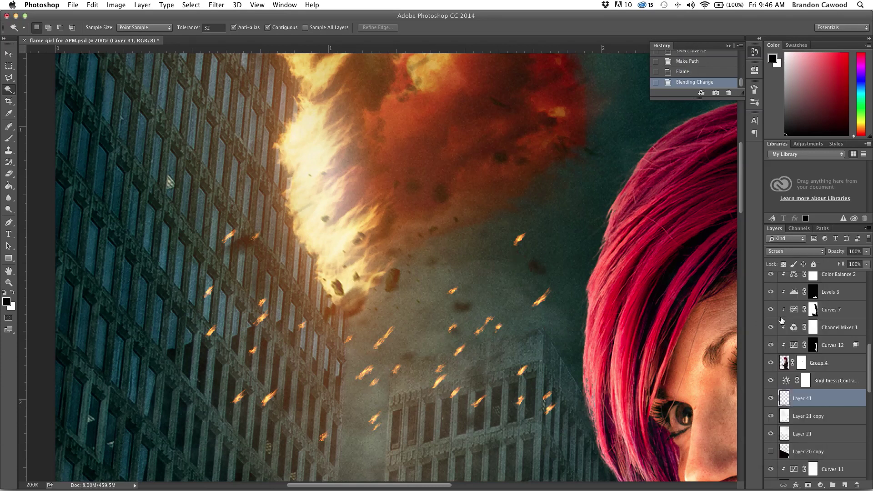
- Duplicate Layer 41 and apply a Gaussian Blur with a 20-pixel radius to the copy
key(super+minus)
key(super+minus)
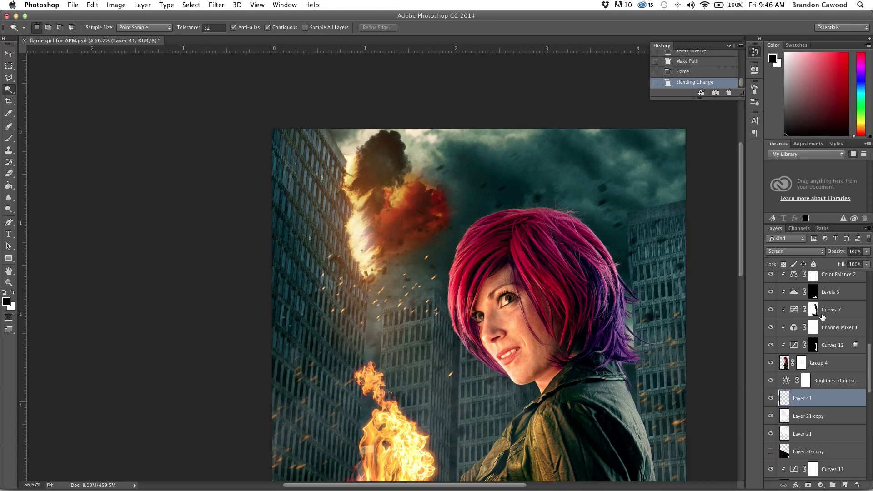
key(super+j)
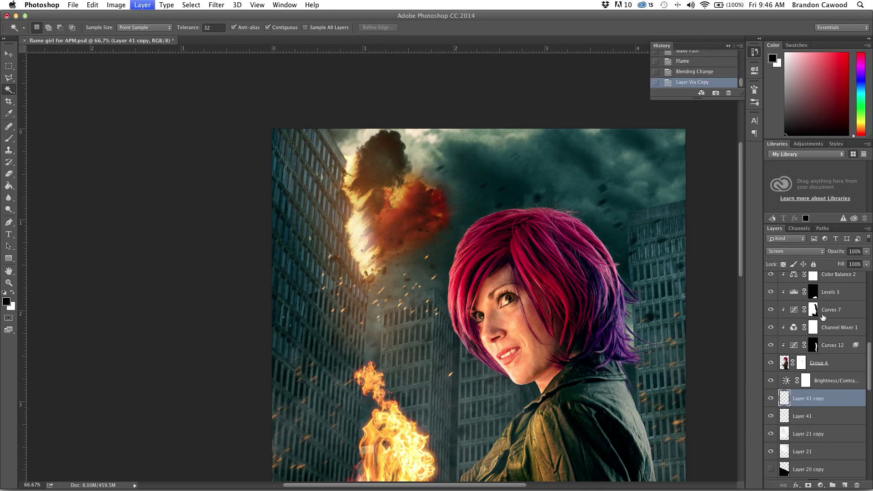
click(217, 5)
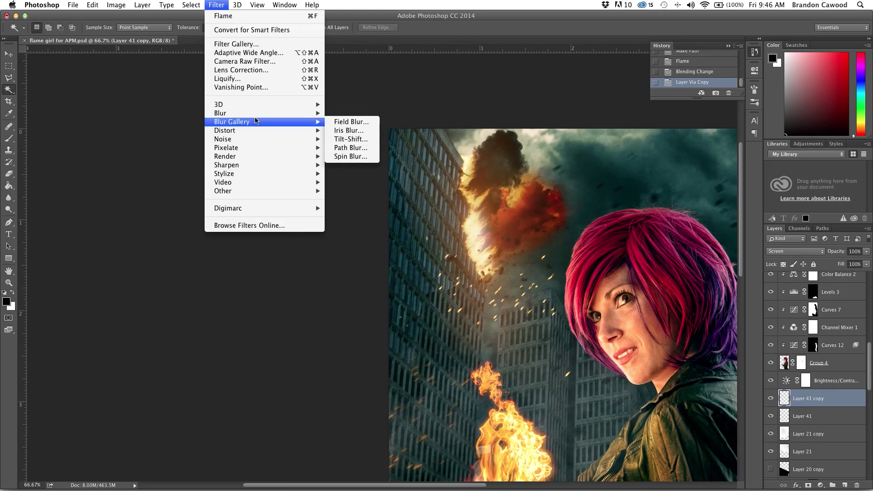
mouse_move(257, 114)
click(364, 148)
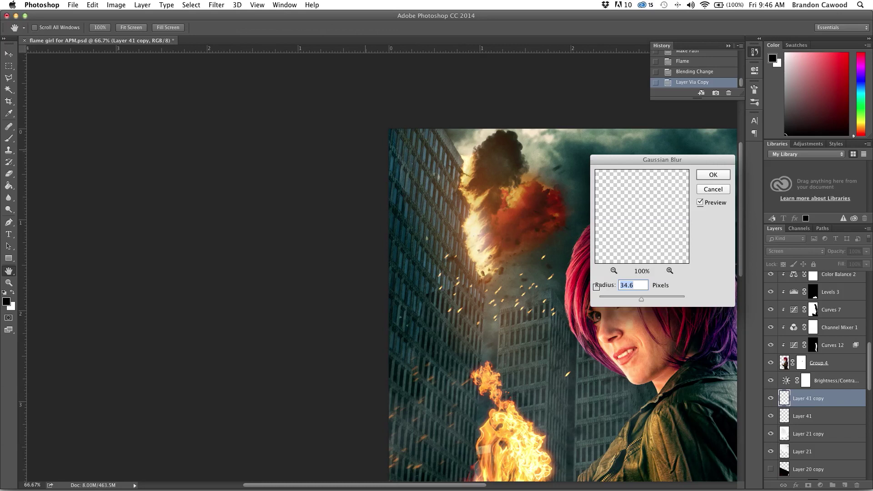
text(20)
key(Return)
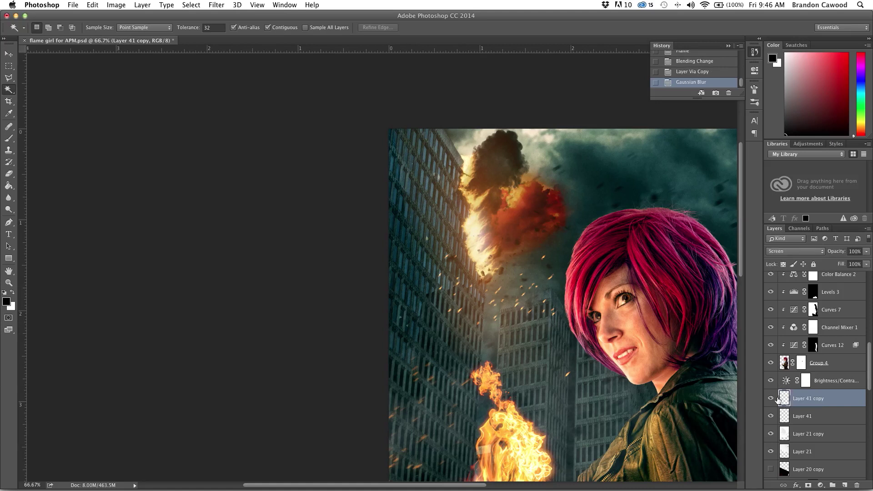
- Scale Layer 41 and its blurred copy together to about 42% and place them just above the hand flame
shift+click(820, 416)
key(super+t)
drag(595, 236, 487, 325)
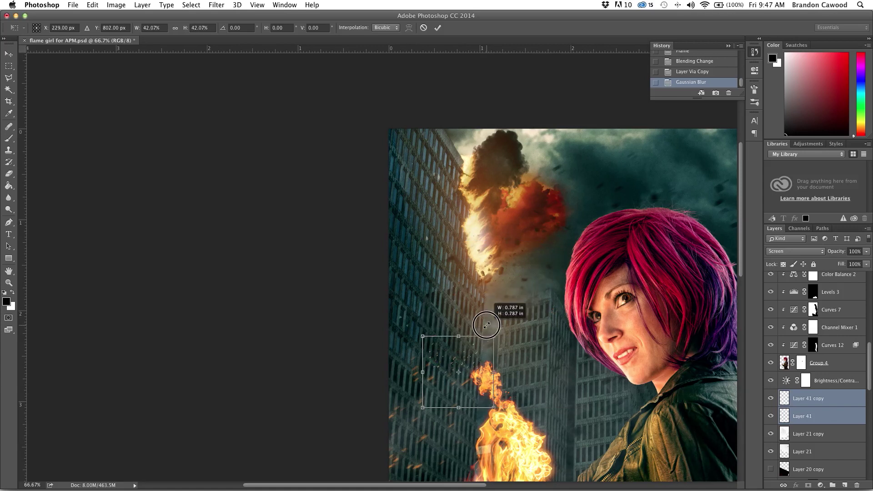
drag(471, 360, 504, 339)
key(Return)
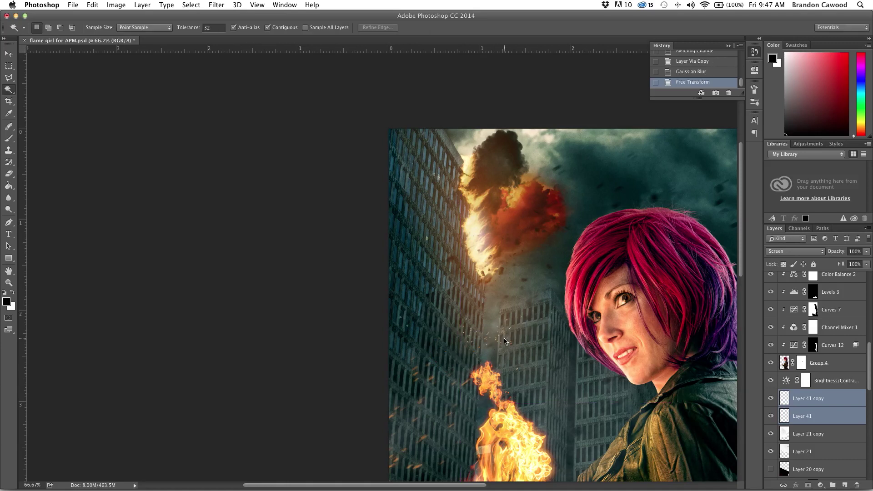
- Move both ember layers down beside the hand flame, in front of the background building
click(501, 344)
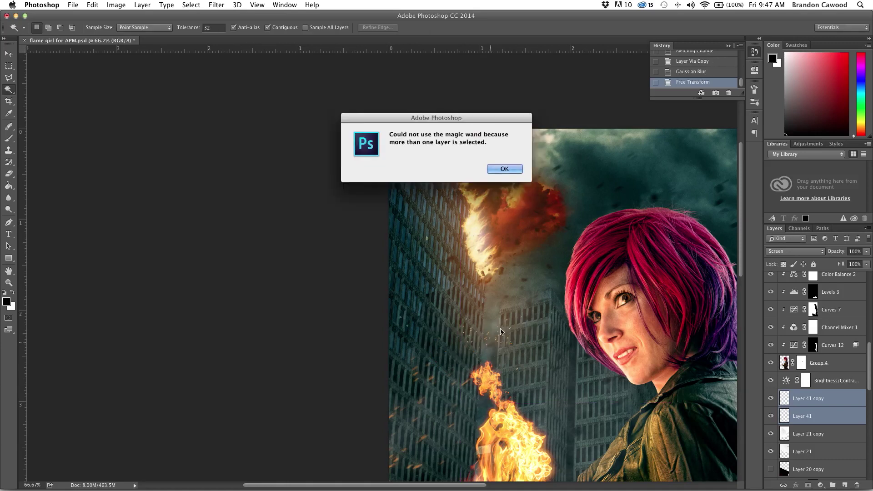
key(Return)
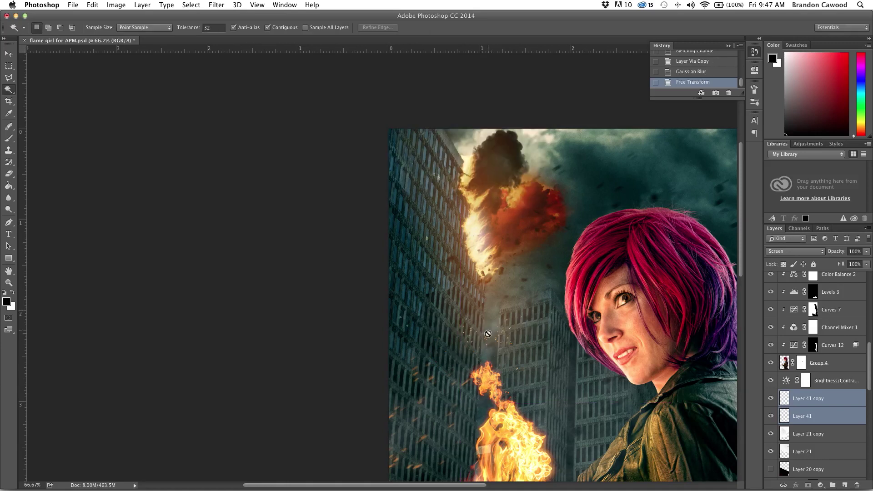
key(v)
drag(500, 387, 539, 443)
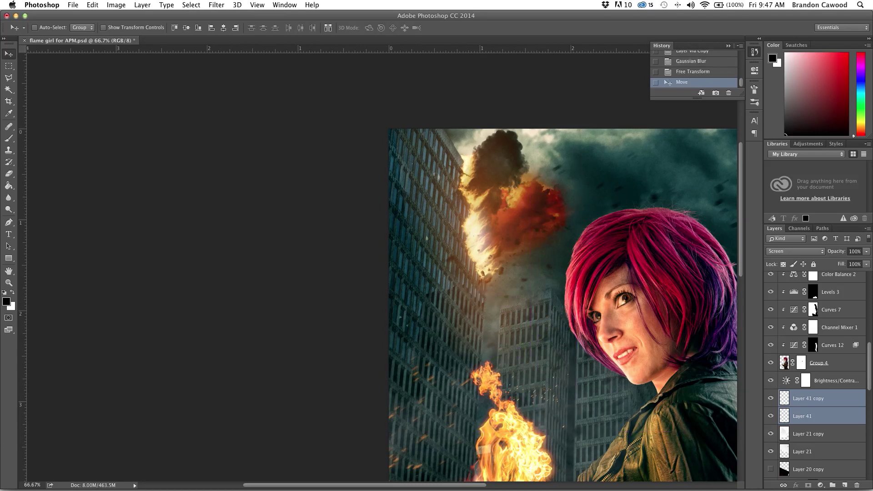
- Apply a Motion Blur to Layer 41 alone, with an angle of -77° and a distance of 5 pixels, comparing the preview first
click(214, 5)
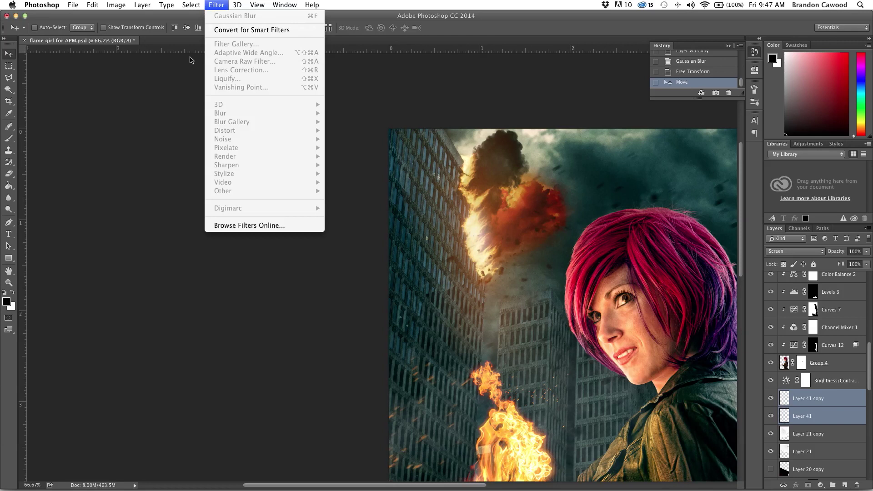
click(540, 402)
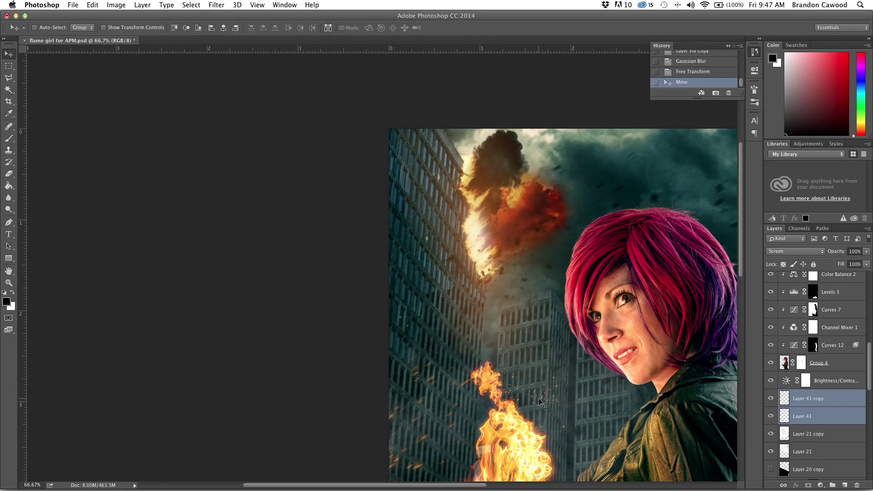
click(819, 415)
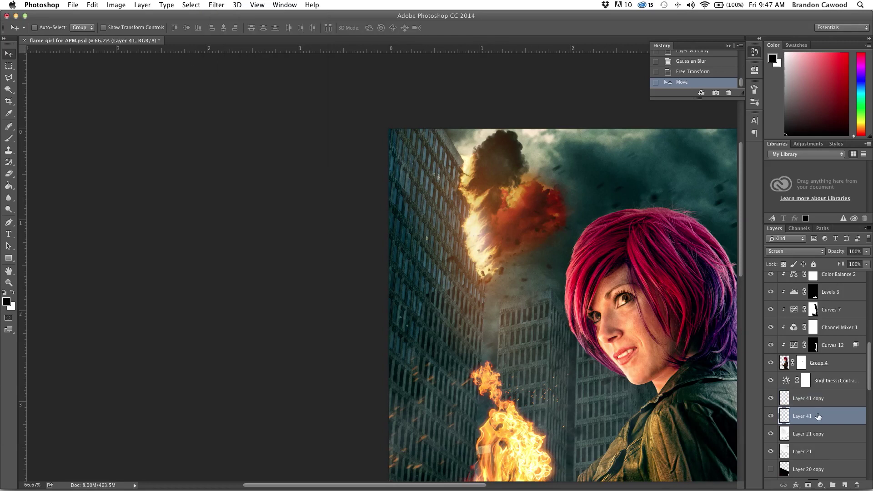
click(217, 5)
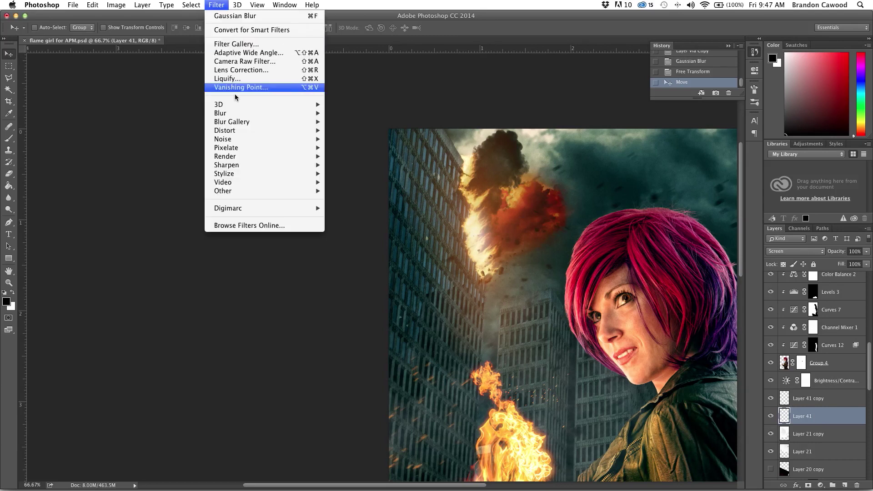
mouse_move(236, 116)
click(346, 165)
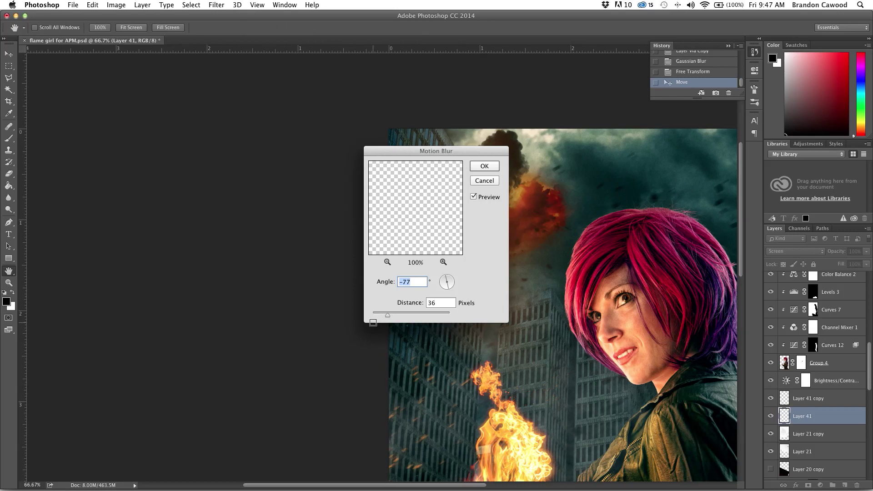
click(381, 315)
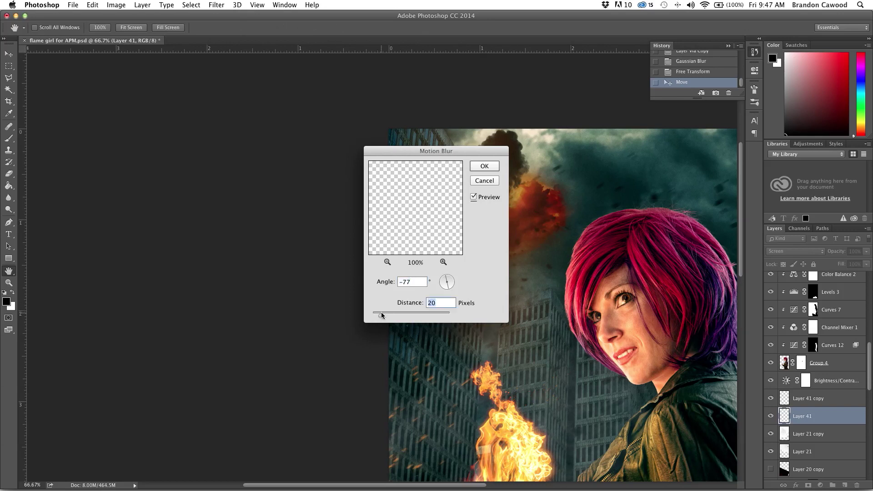
drag(381, 314, 379, 317)
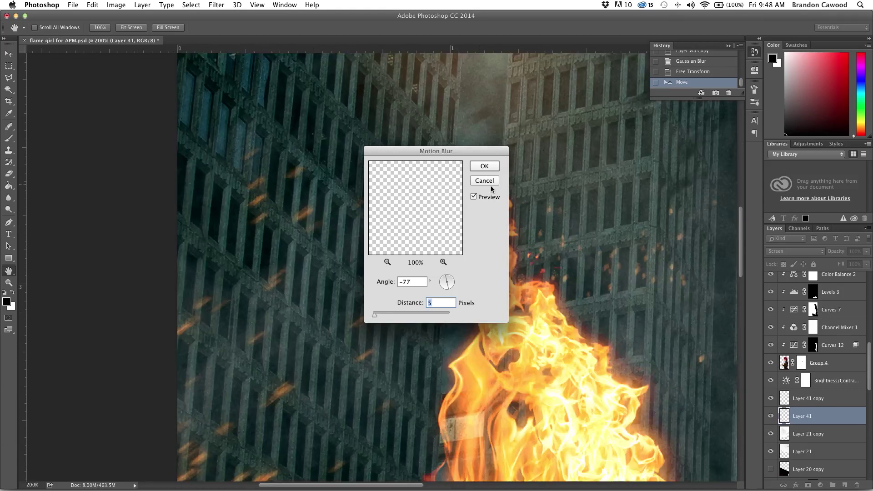
click(475, 198)
click(476, 199)
click(481, 170)
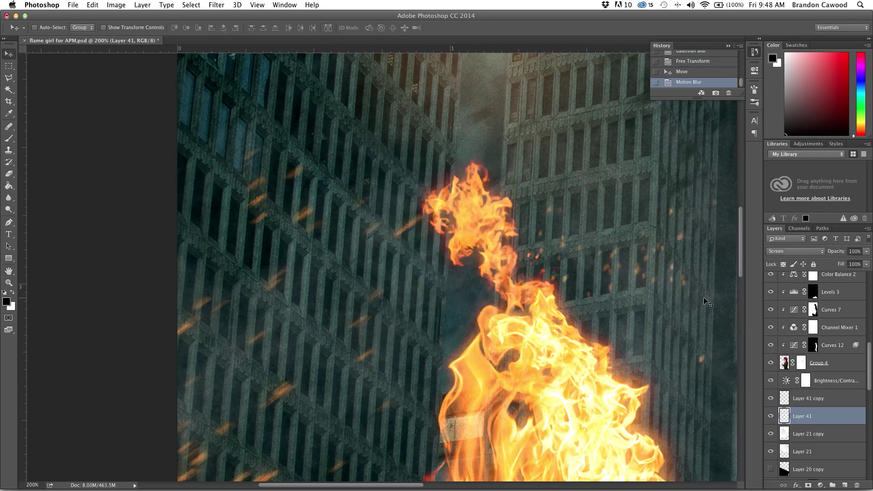
- Undo the Motion Blur on Layer 41
key(super+z)
key(super+minus)
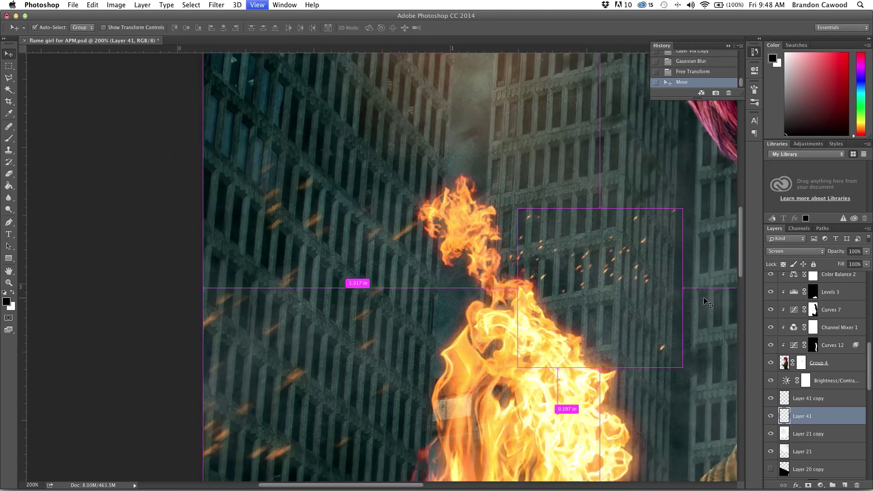
key(super+minus)
key(super+minus)
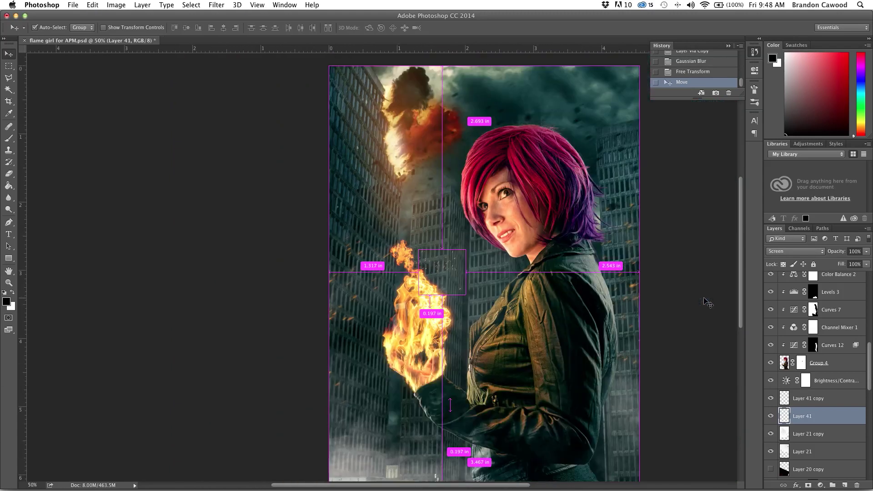
- Hide Layer 38 and show Layer 38 copy near the top of the layer stack
scroll(768, 317, up, 10)
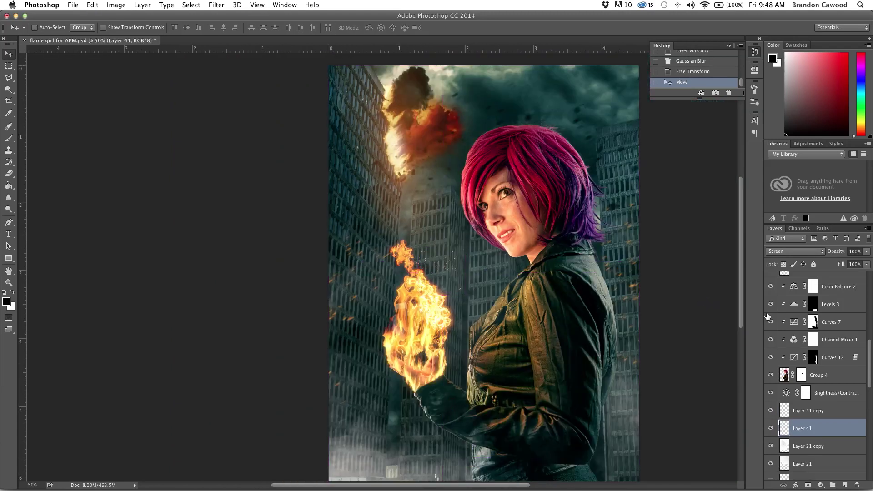
click(769, 316)
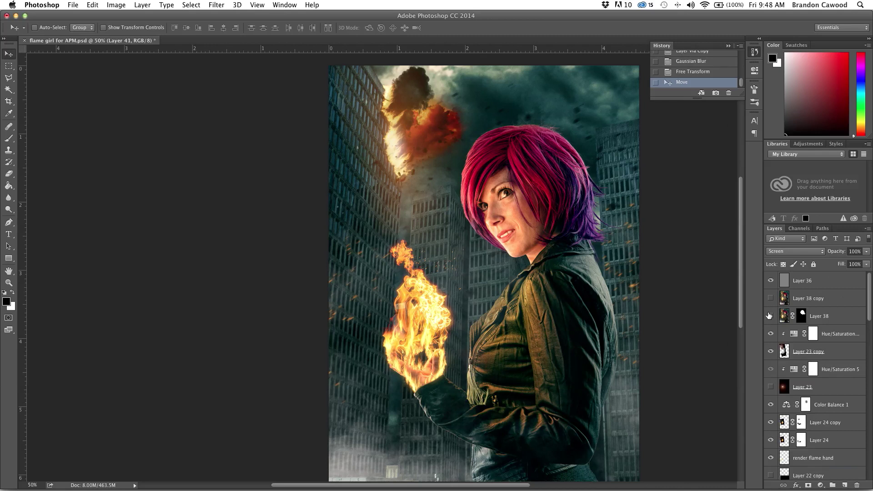
click(772, 301)
key(super+minus)
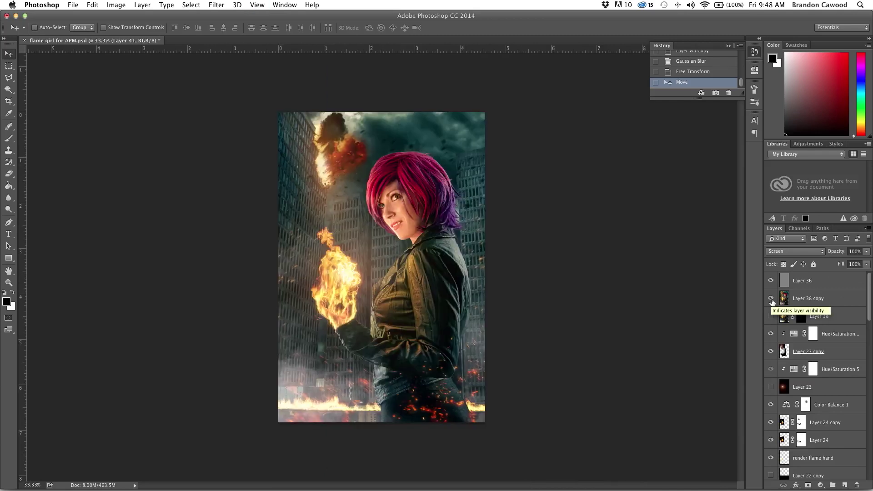